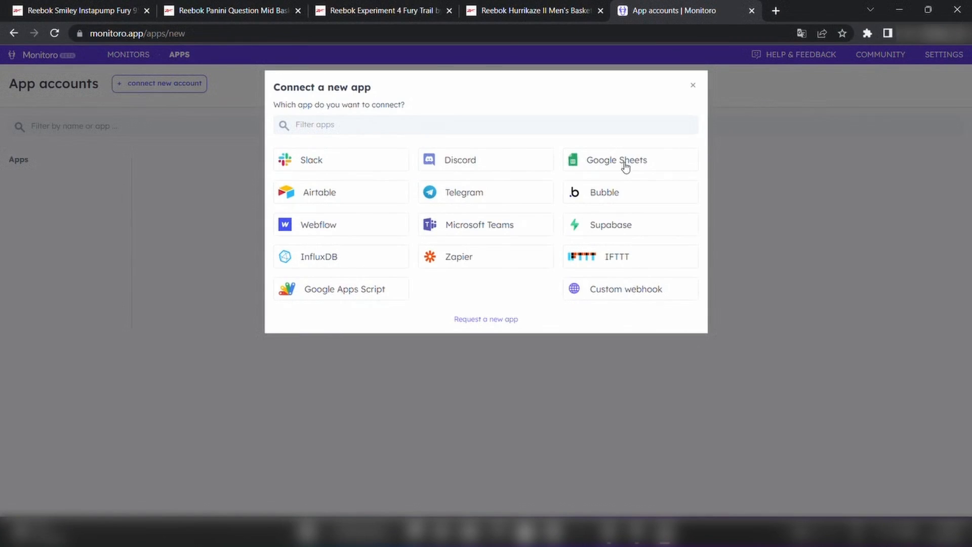
Choose Google Sheets as the app to connect and authorize Monitoro's access with the listed Google account.
{"action": "left_click", "coordinate": [626, 167]}
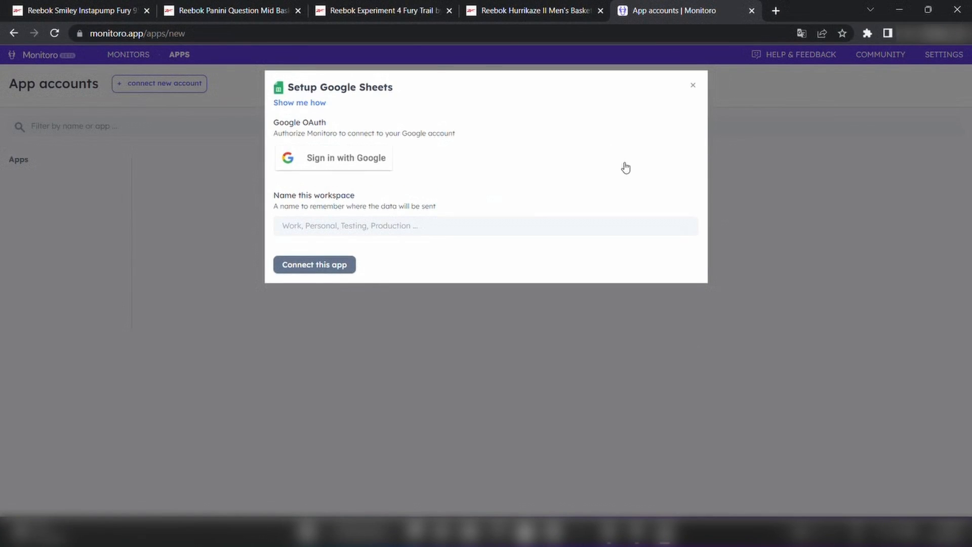
{"action": "left_click", "coordinate": [339, 163]}
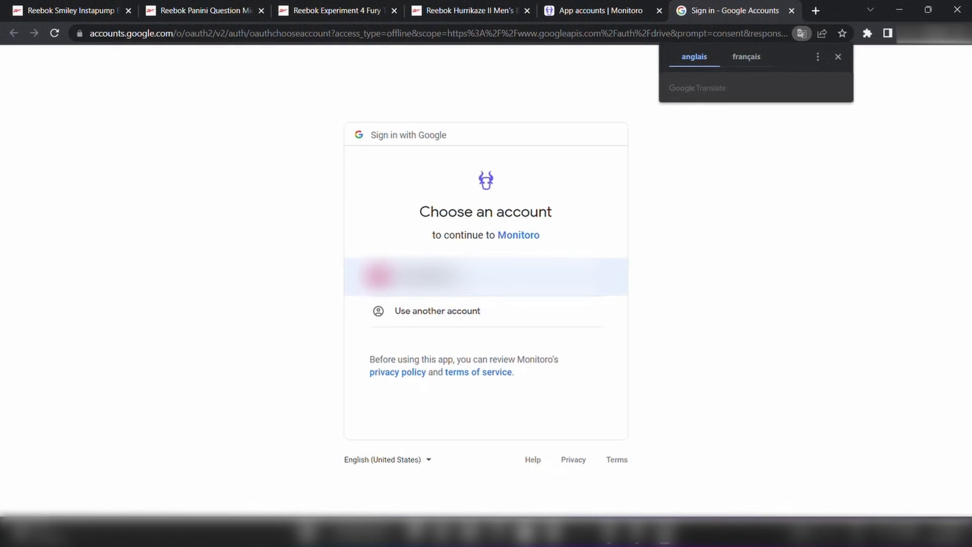
{"action": "left_click", "coordinate": [431, 276]}
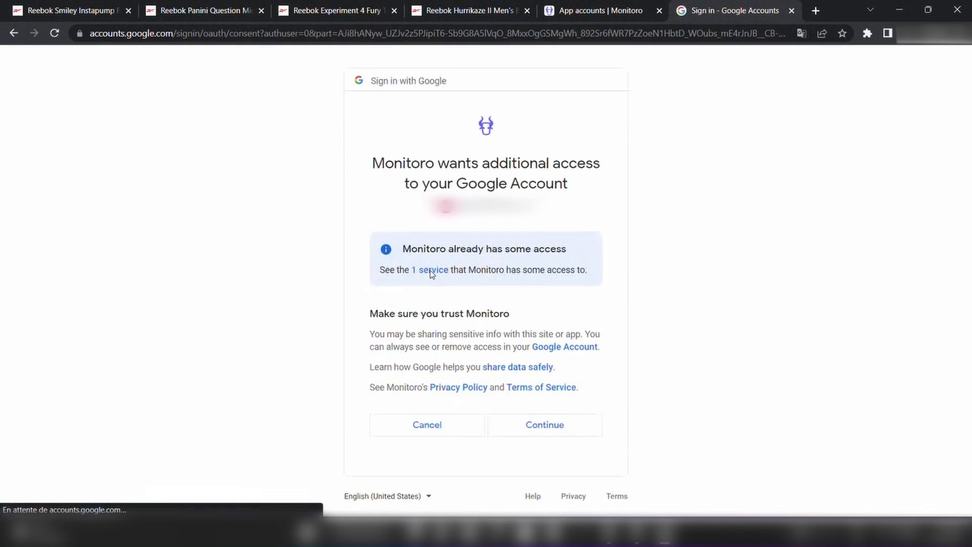
{"action": "left_click", "coordinate": [538, 424]}
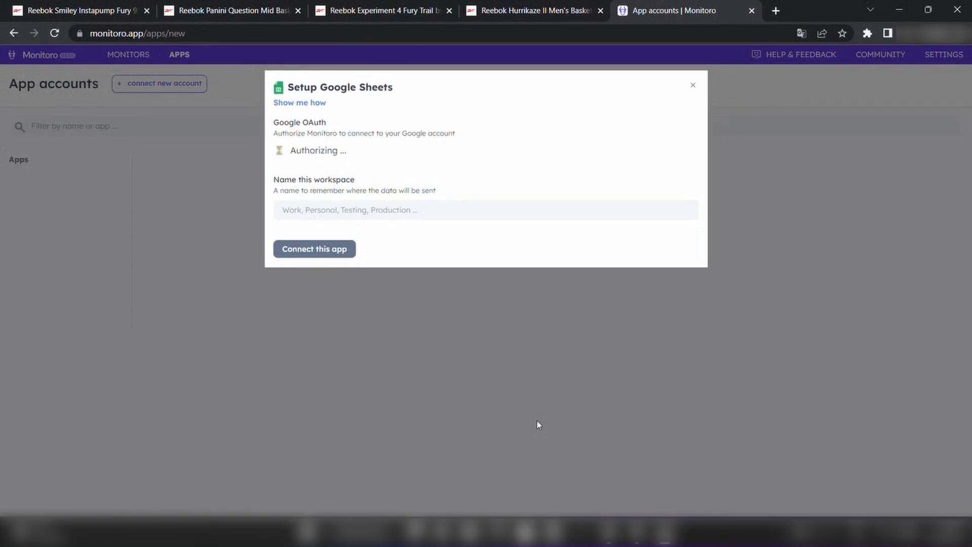
Name the Google Sheets workspace "Monitoro Demo" and finish connecting the app.
{"action": "left_click", "coordinate": [457, 214]}
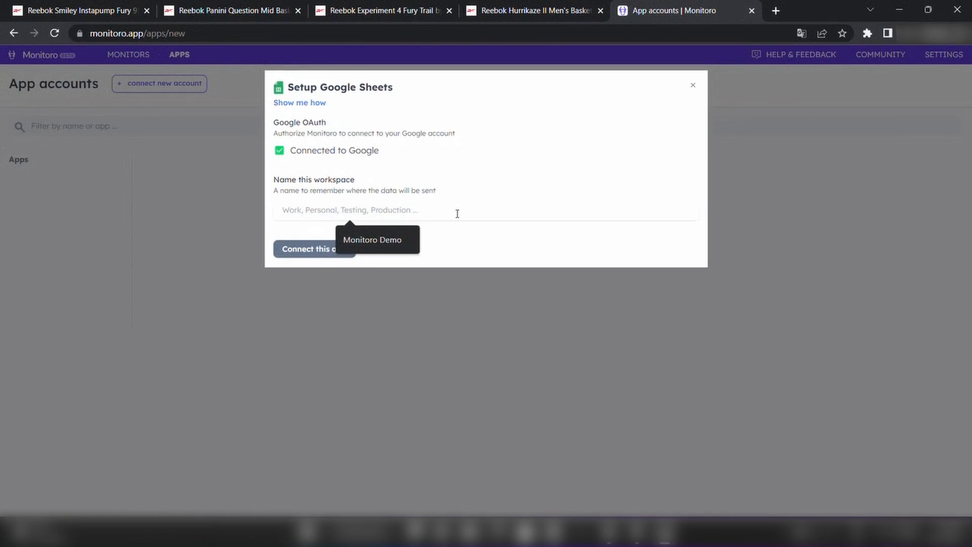
{"action": "type", "text": "Monitoro Demo"}
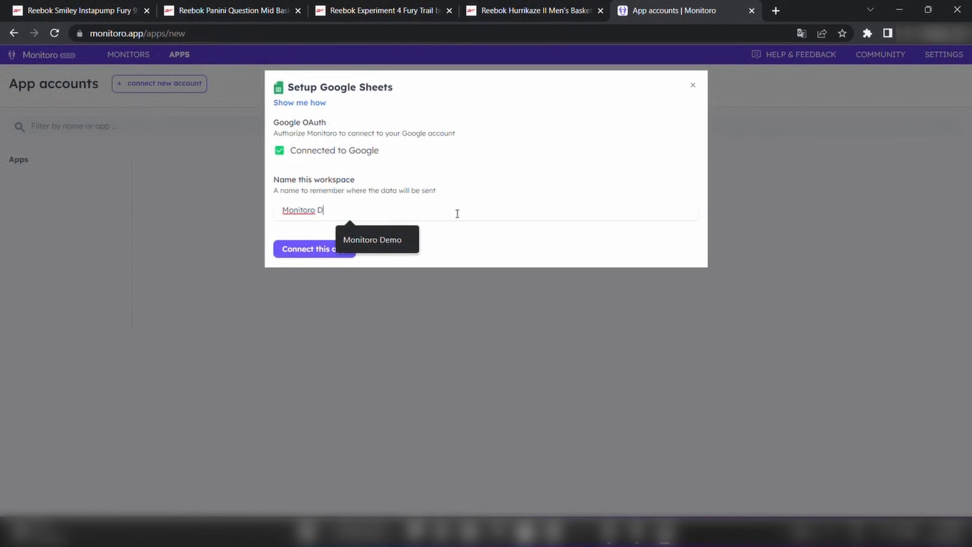
{"action": "left_click", "coordinate": [327, 255]}
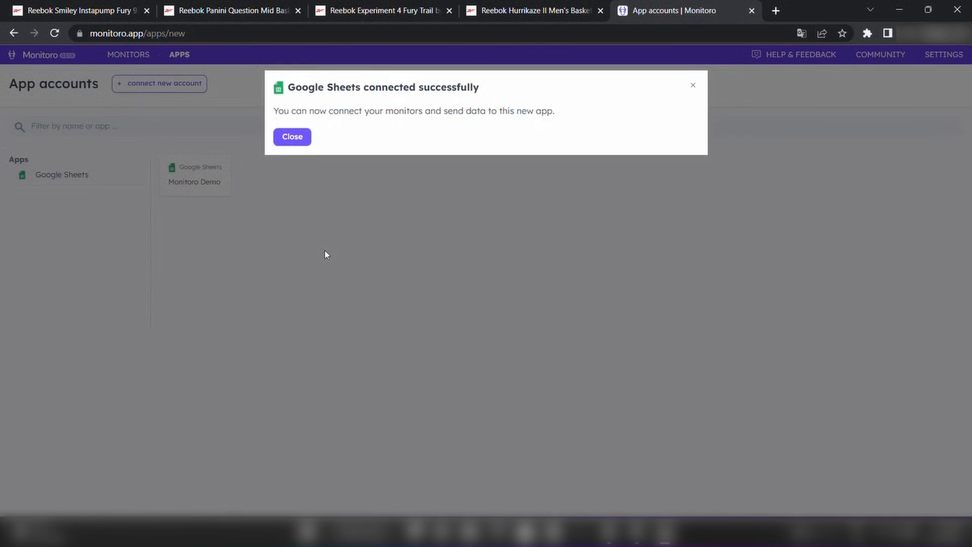
{"action": "left_click", "coordinate": [289, 136]}
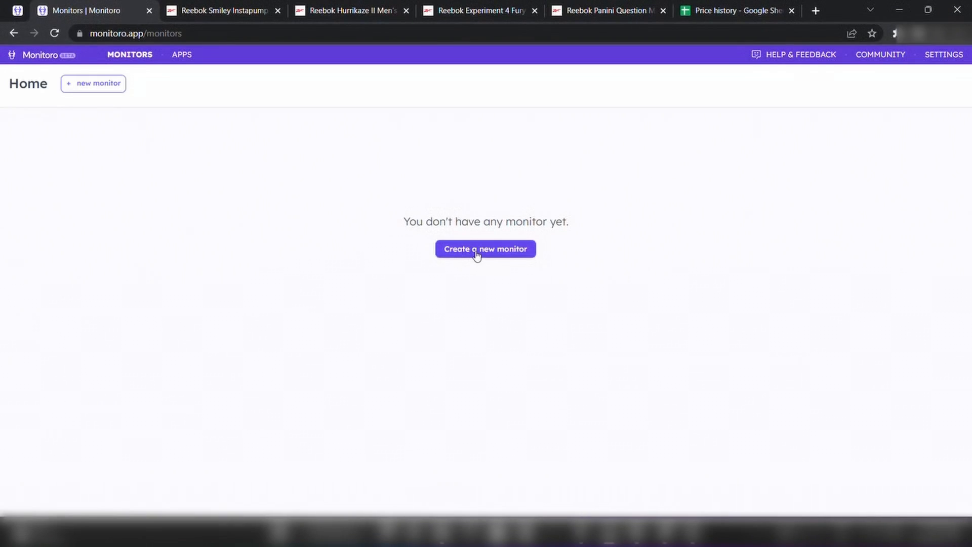
Create a new monitor named "Price" that runs on the "On my machine" engine.
{"action": "left_click", "coordinate": [475, 254]}
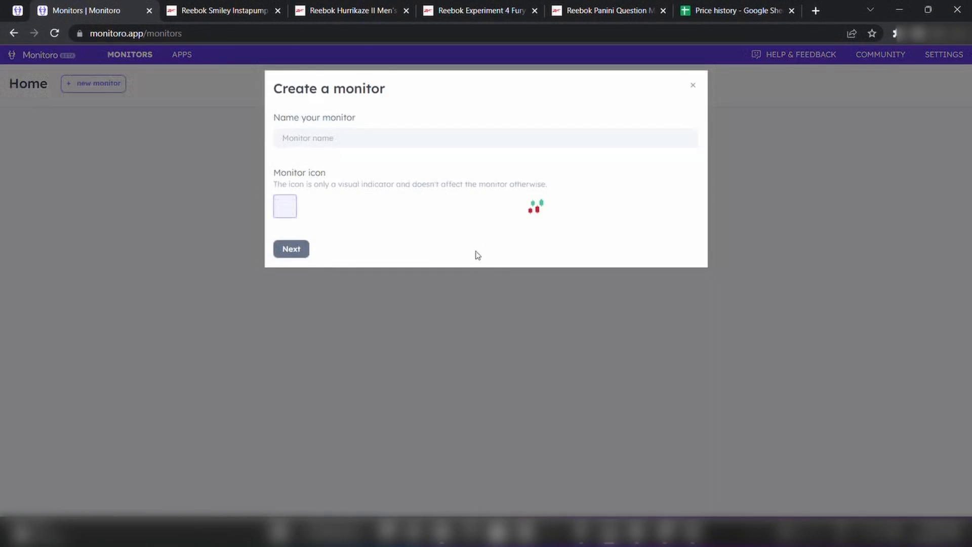
{"action": "left_click", "coordinate": [438, 138]}
{"action": "type", "text": "Price"}
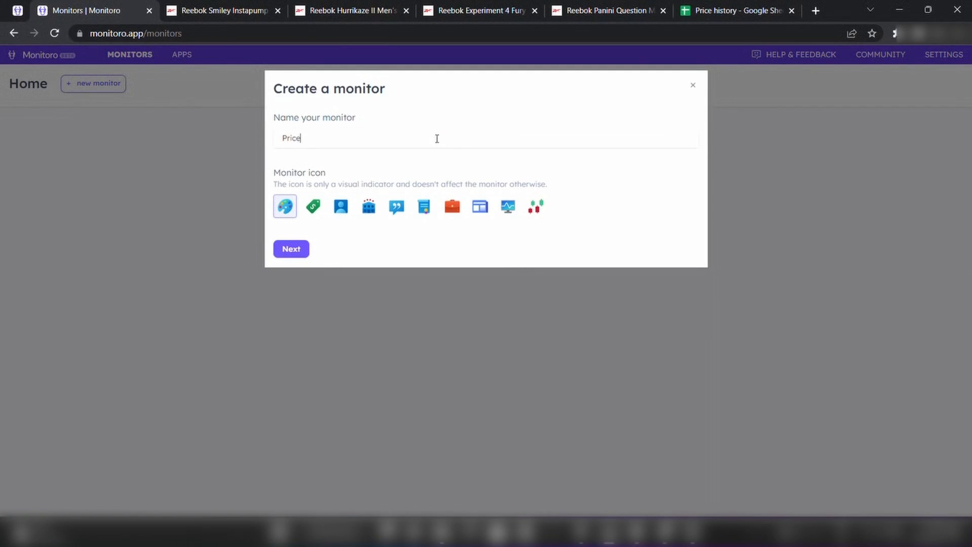
{"action": "left_click", "coordinate": [290, 251]}
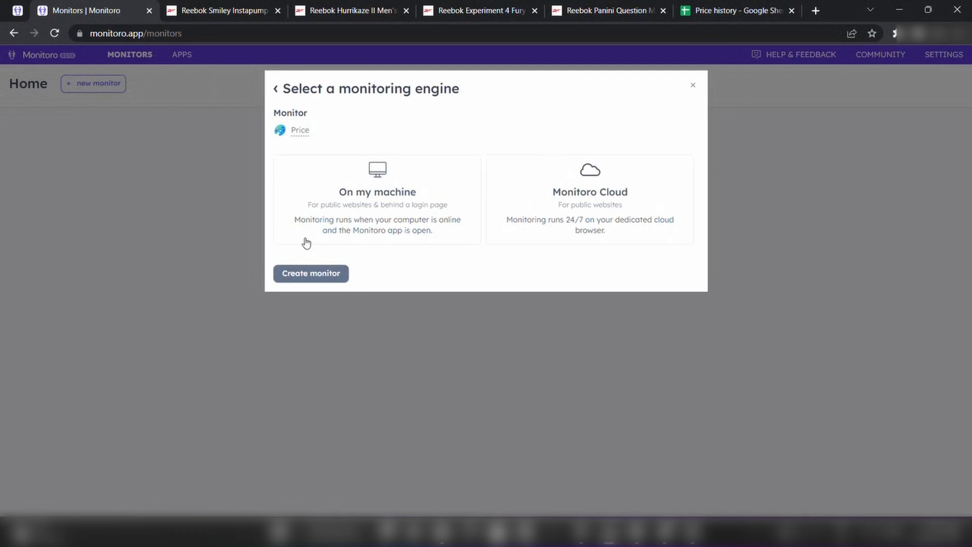
{"action": "left_click", "coordinate": [306, 243]}
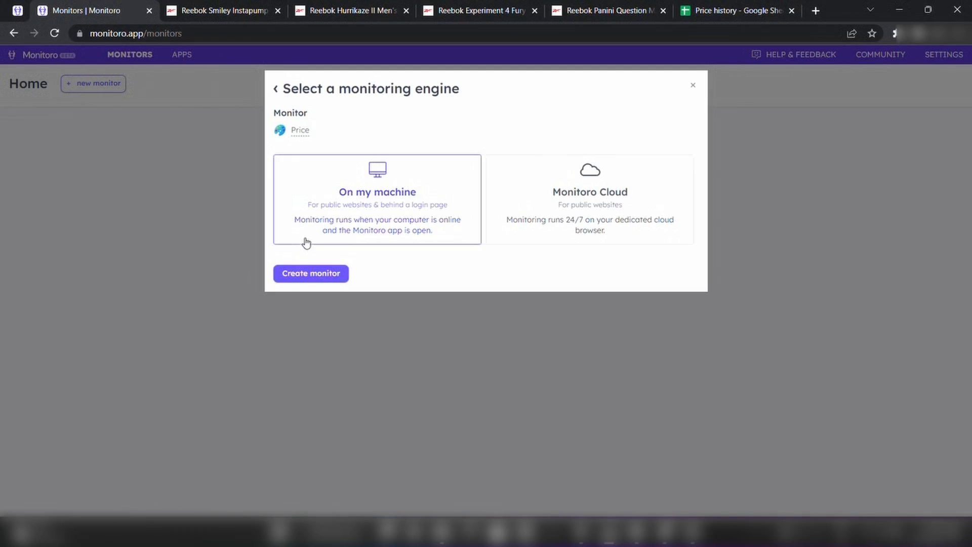
{"action": "left_click", "coordinate": [305, 276]}
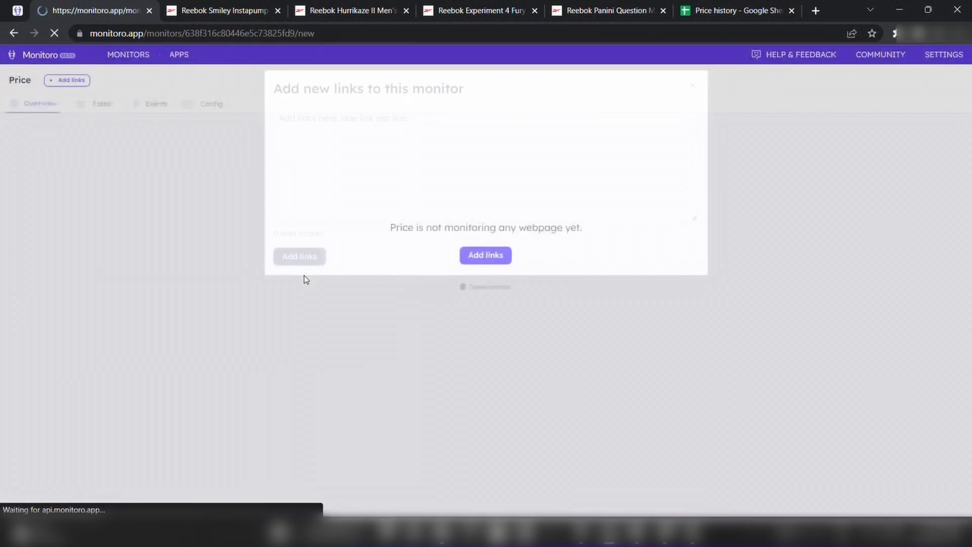
{"action": "left_click", "coordinate": [231, 14]}
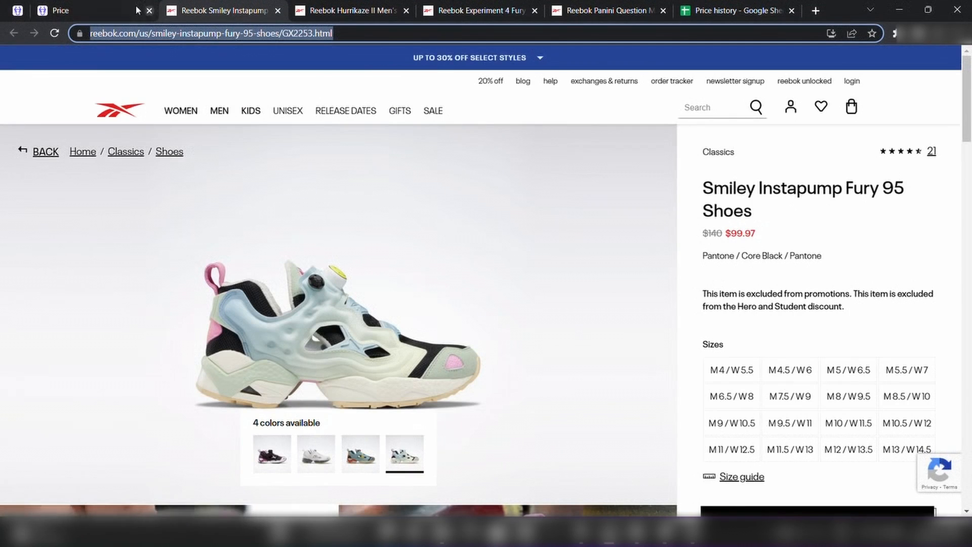
{"action": "left_click", "coordinate": [106, 9]}
{"action": "left_click", "coordinate": [297, 172]}
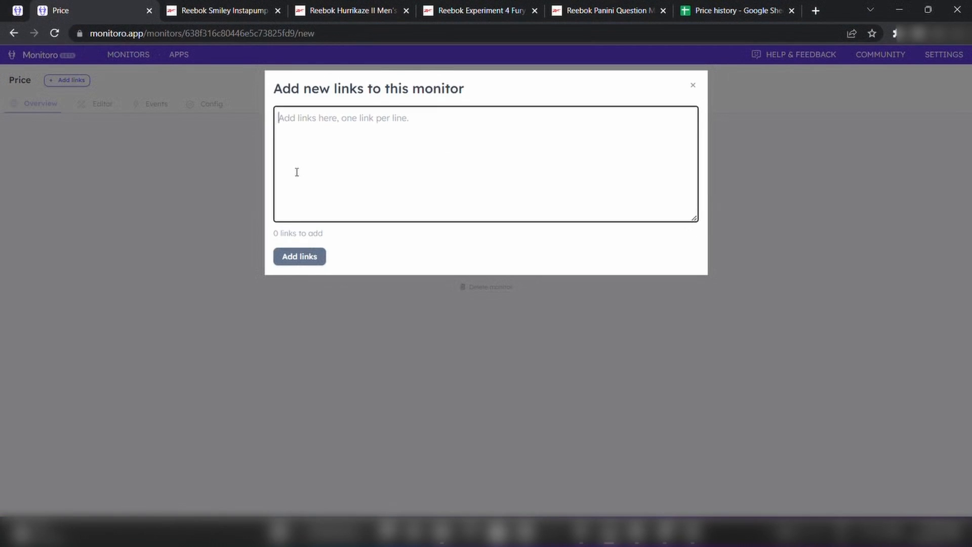
{"action": "type", "text": "https://www.reebok.com/us/smiley-instapump-fury-95-shoes/GX2253.html"}
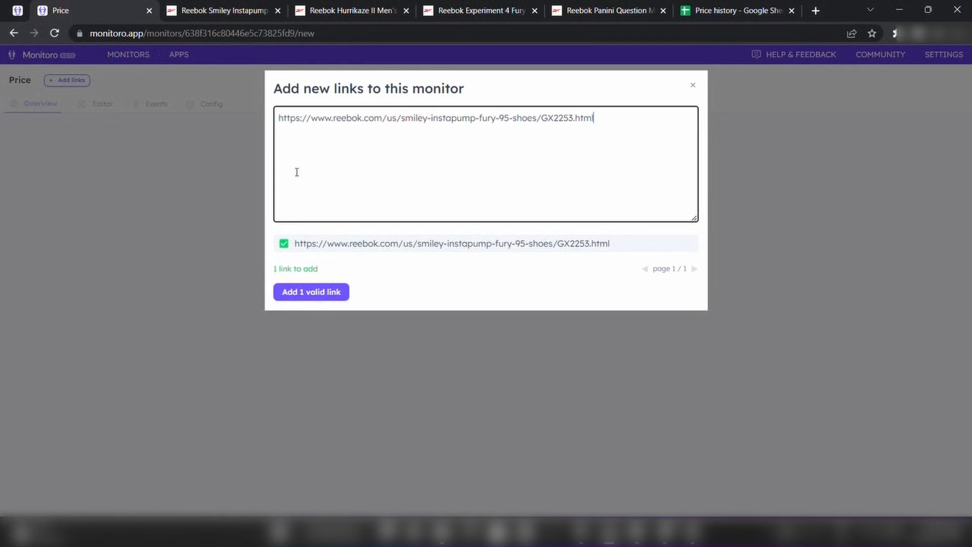
{"action": "left_click", "coordinate": [290, 293]}
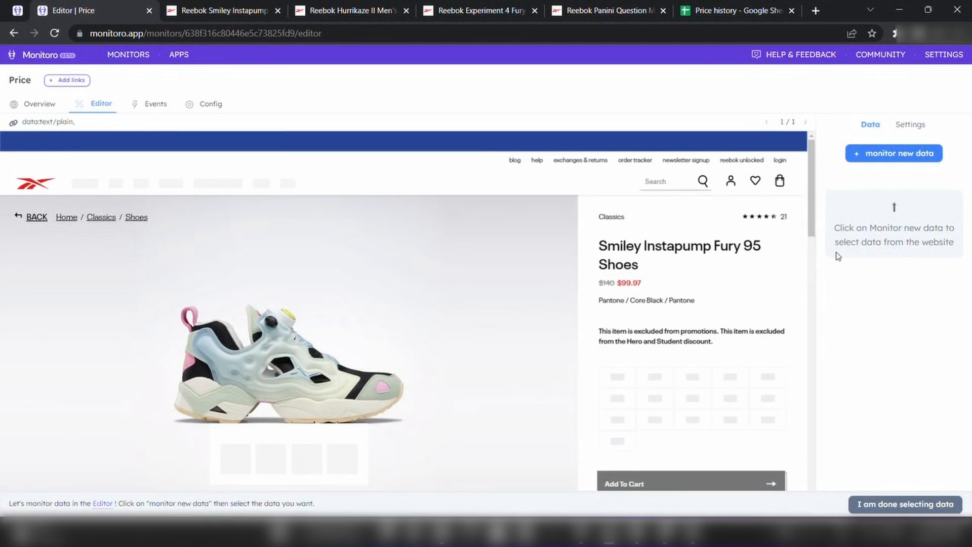
Monitor the product title on the Reebok page as a text item named "Name".
{"action": "left_click", "coordinate": [903, 155]}
{"action": "left_click", "coordinate": [890, 195]}
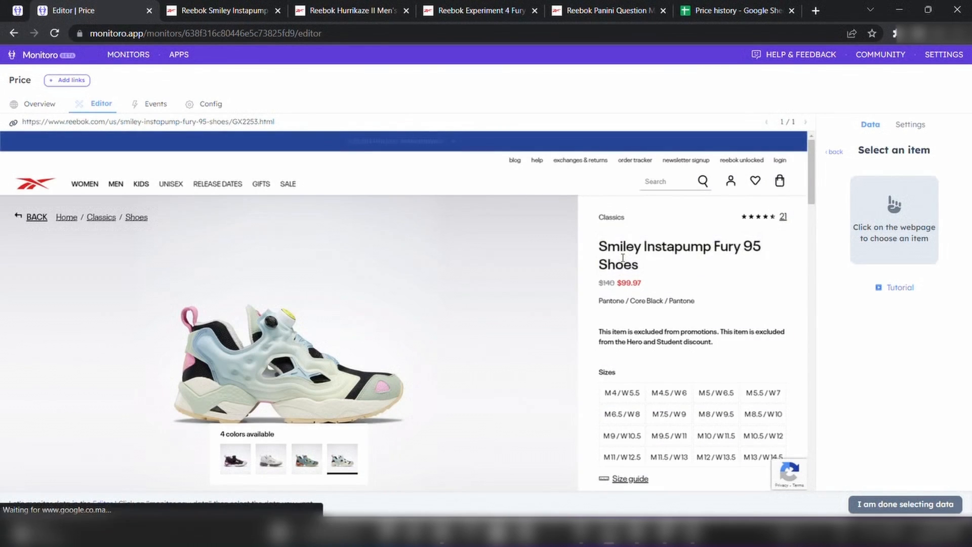
{"action": "left_click", "coordinate": [623, 258]}
{"action": "left_click", "coordinate": [862, 214]}
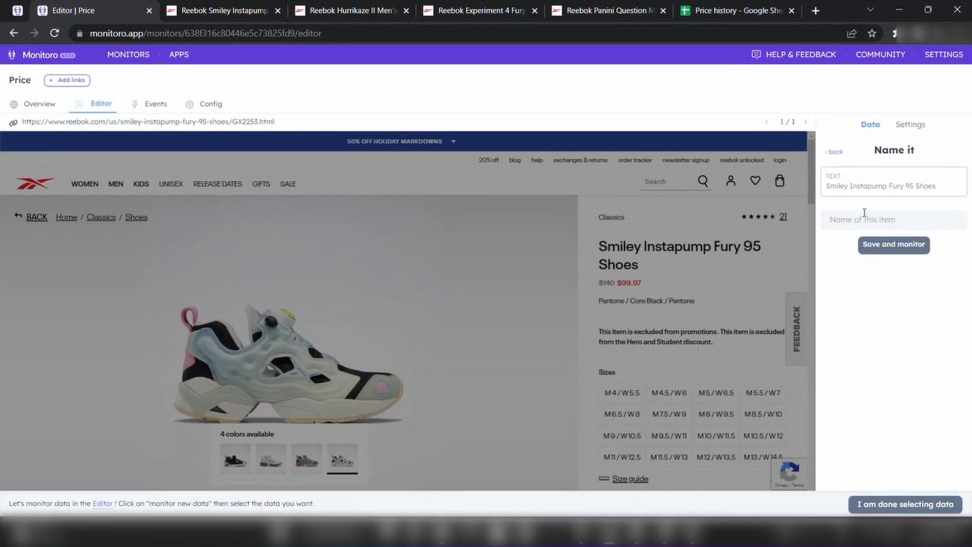
{"action": "left_click", "coordinate": [865, 214]}
{"action": "type", "text": "N"}
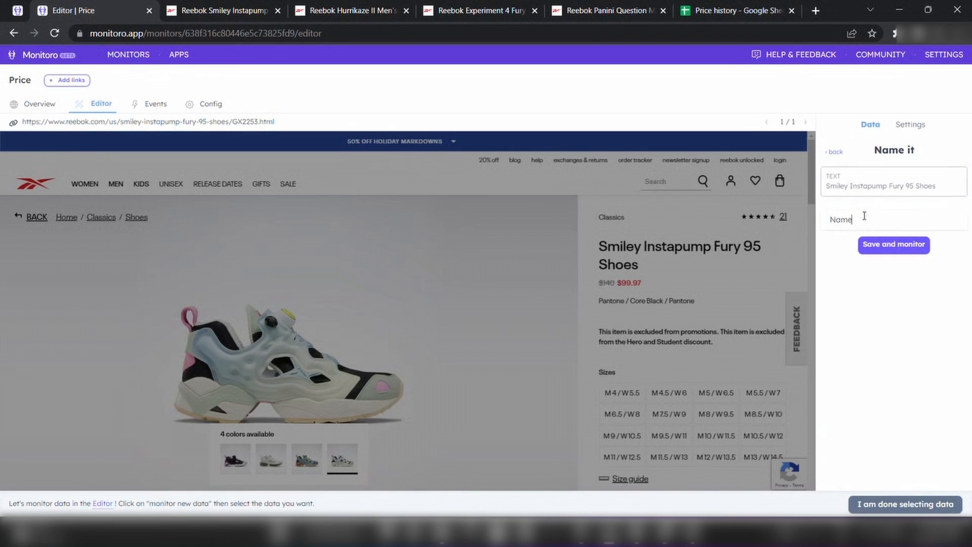
{"action": "type", "text": "ame"}
{"action": "left_click", "coordinate": [884, 246]}
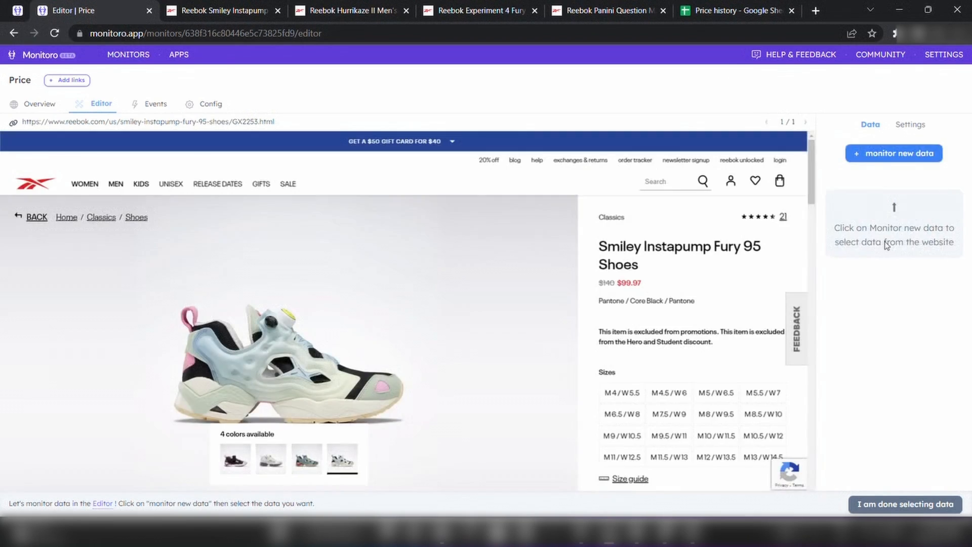
Monitor the struck-through $140 price on the product page as a currency item named "Price".
{"action": "left_click", "coordinate": [891, 154]}
{"action": "left_click", "coordinate": [890, 200]}
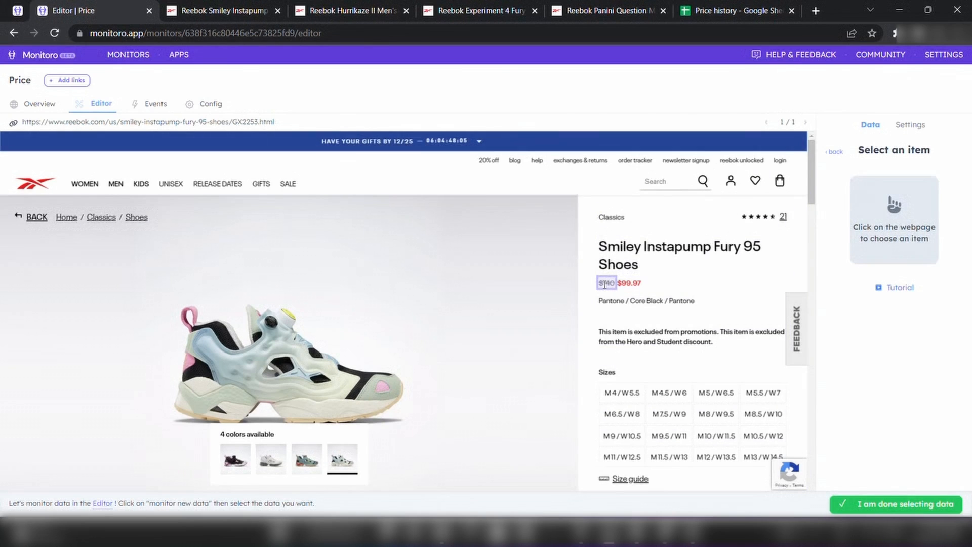
{"action": "left_click", "coordinate": [605, 285]}
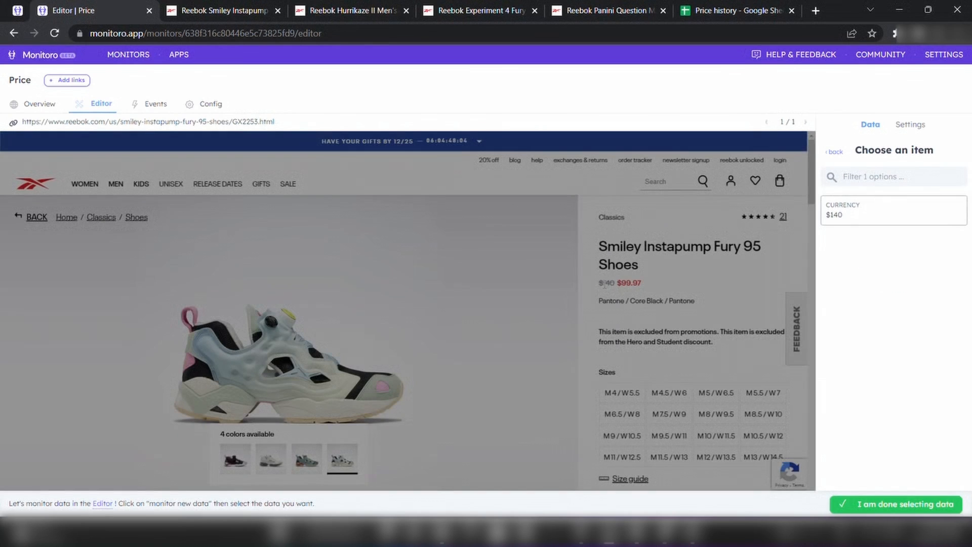
{"action": "left_click", "coordinate": [843, 215]}
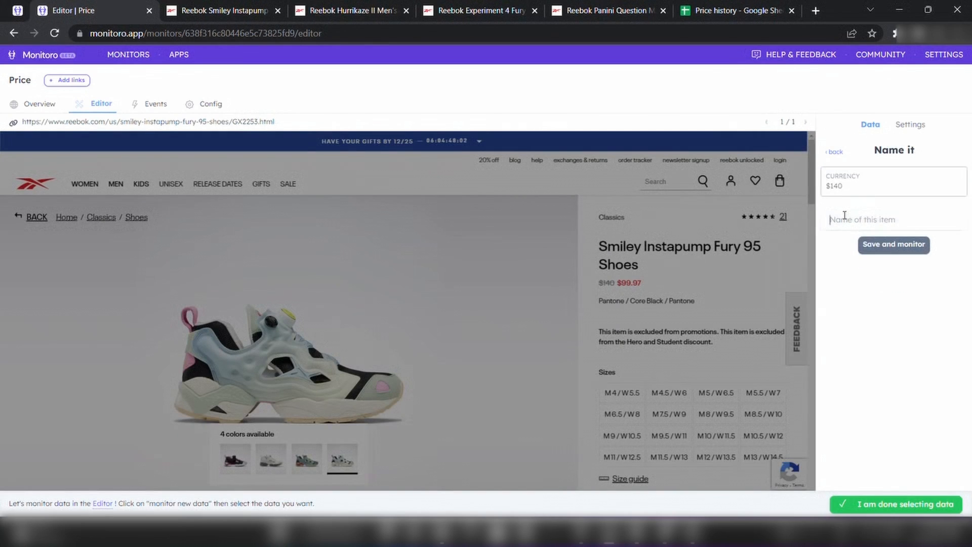
{"action": "type", "text": "Price"}
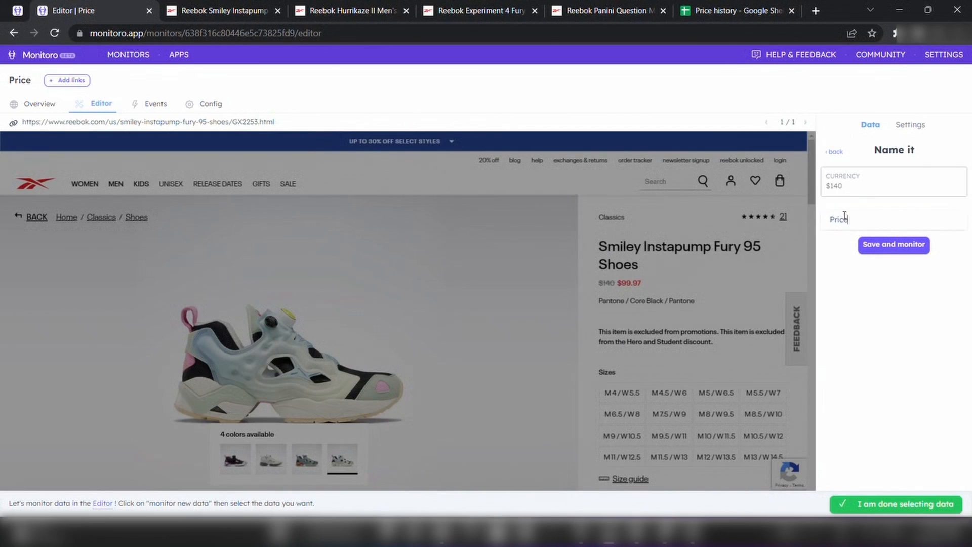
{"action": "left_click", "coordinate": [886, 244]}
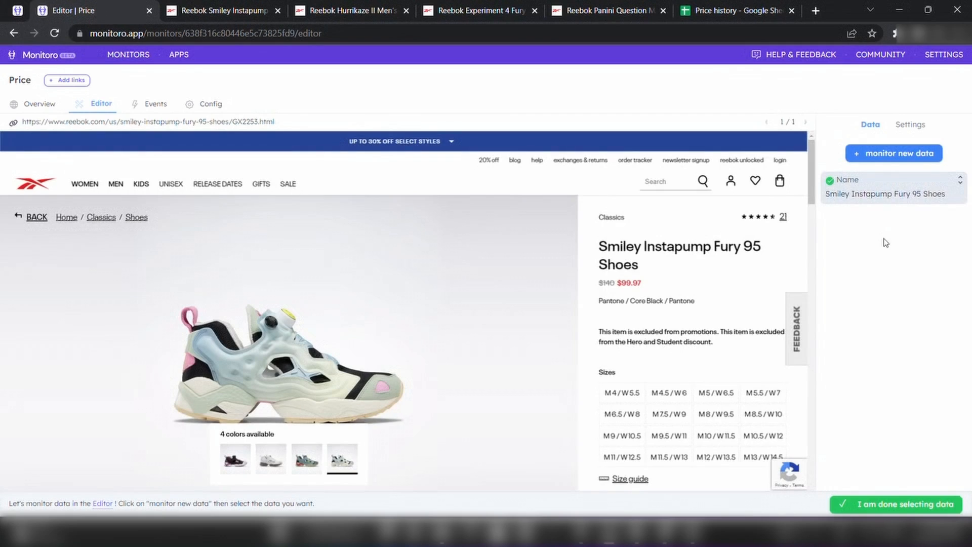
Monitor the Pantone / Core Black / Pantone colour text as "Variant" and finish the data selection.
{"action": "left_click", "coordinate": [891, 154]}
{"action": "left_click", "coordinate": [893, 215]}
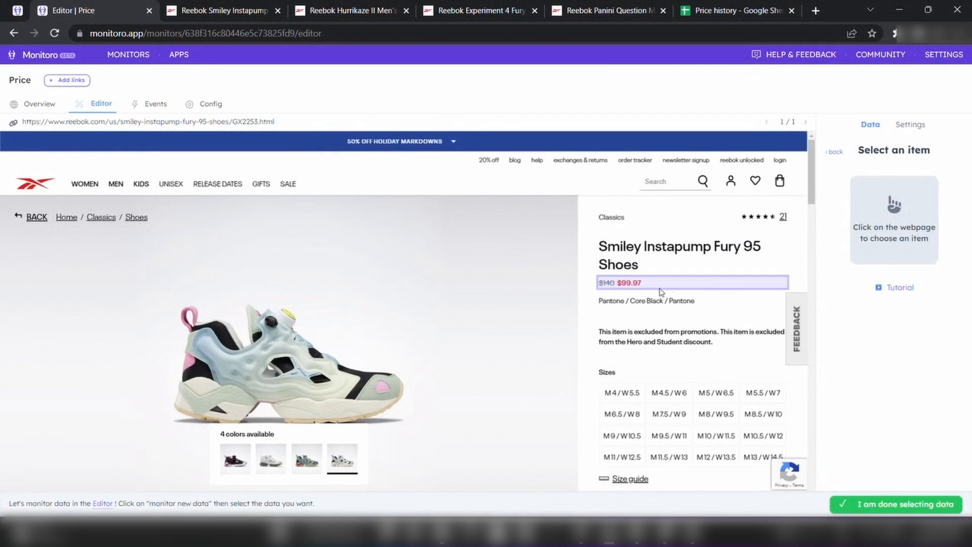
{"action": "left_click", "coordinate": [623, 303]}
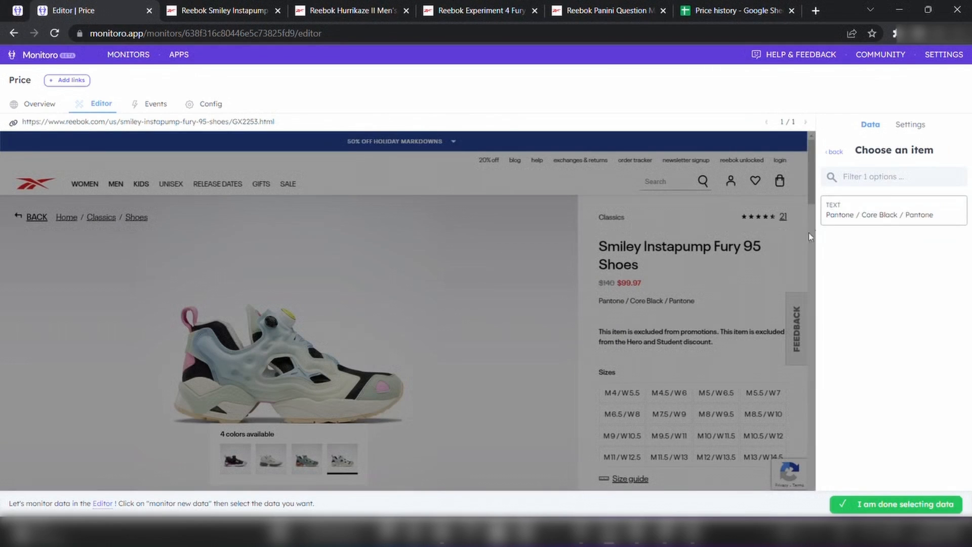
{"action": "left_click", "coordinate": [837, 222]}
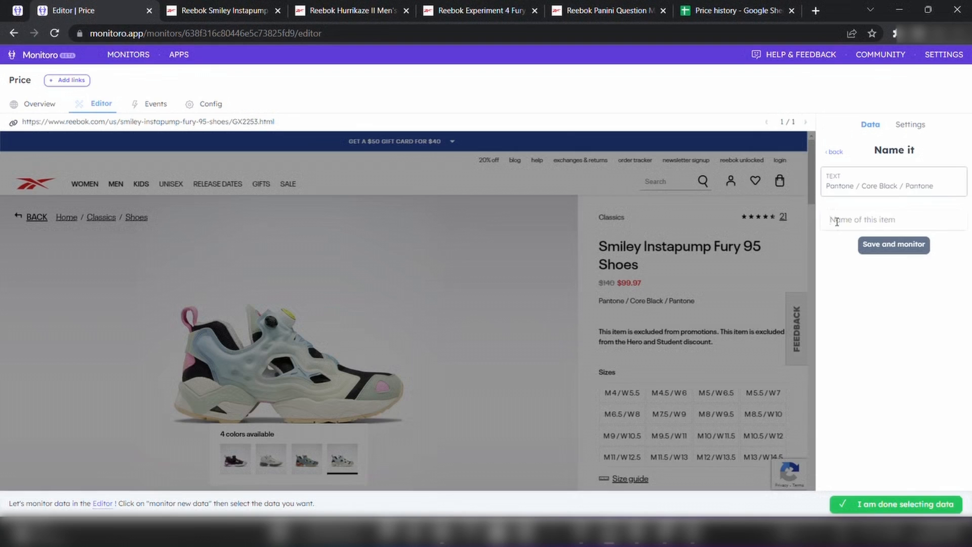
{"action": "type", "text": "Variant"}
{"action": "left_click", "coordinate": [903, 245]}
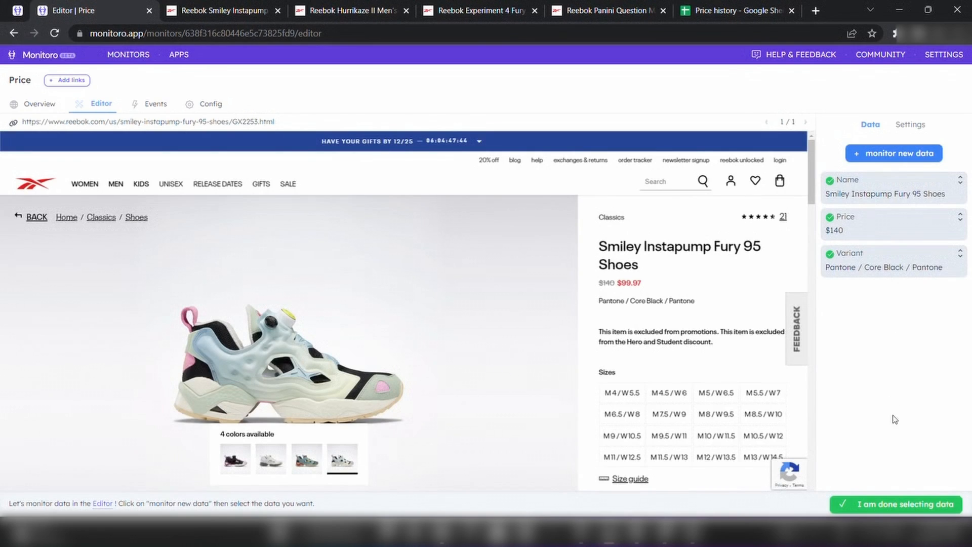
{"action": "left_click", "coordinate": [888, 506]}
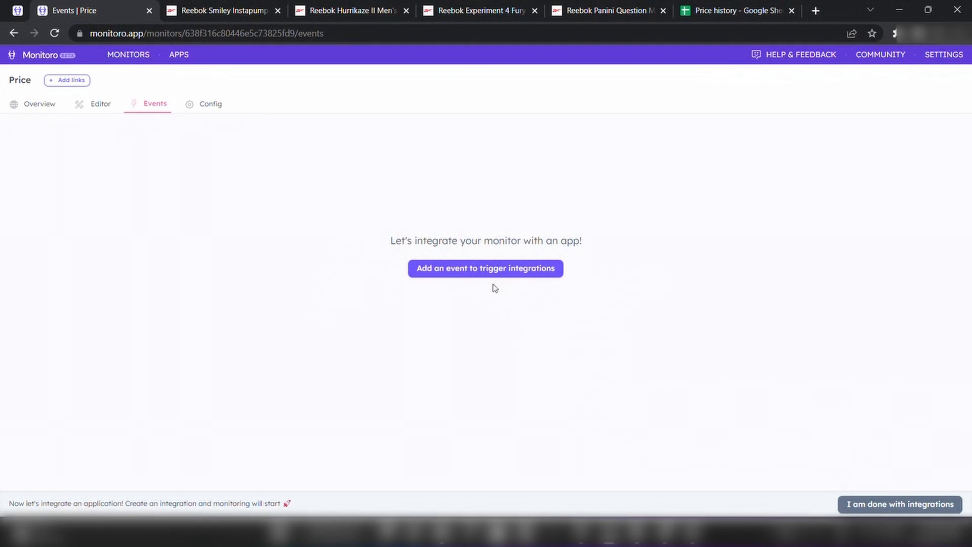
Add an integration event with the condition that the Price column changes.
{"action": "left_click", "coordinate": [472, 270]}
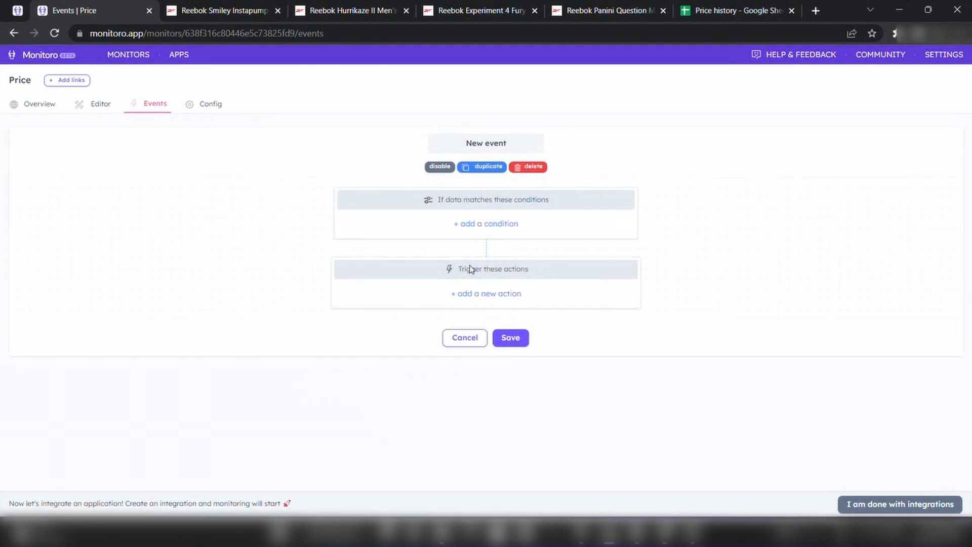
{"action": "left_click", "coordinate": [489, 222]}
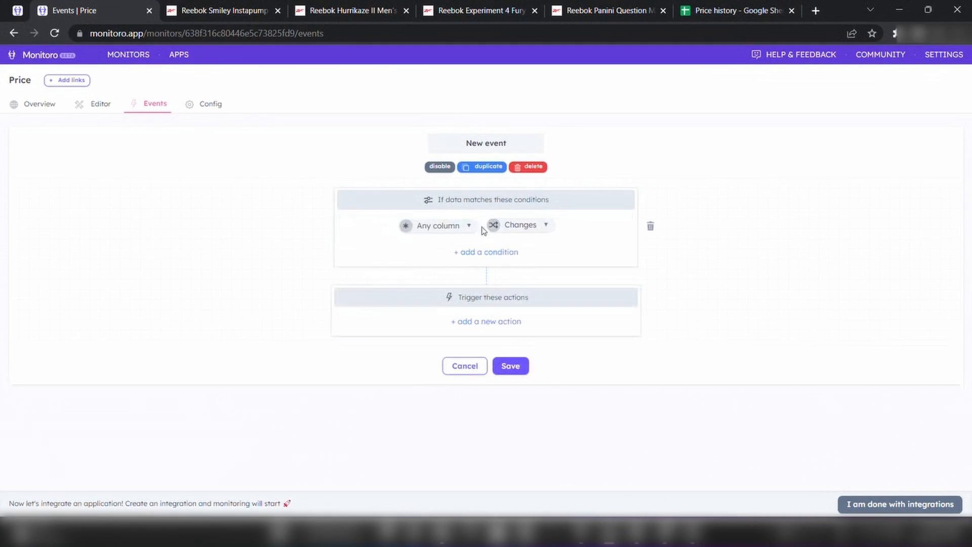
{"action": "left_click", "coordinate": [448, 226]}
{"action": "left_click", "coordinate": [444, 304]}
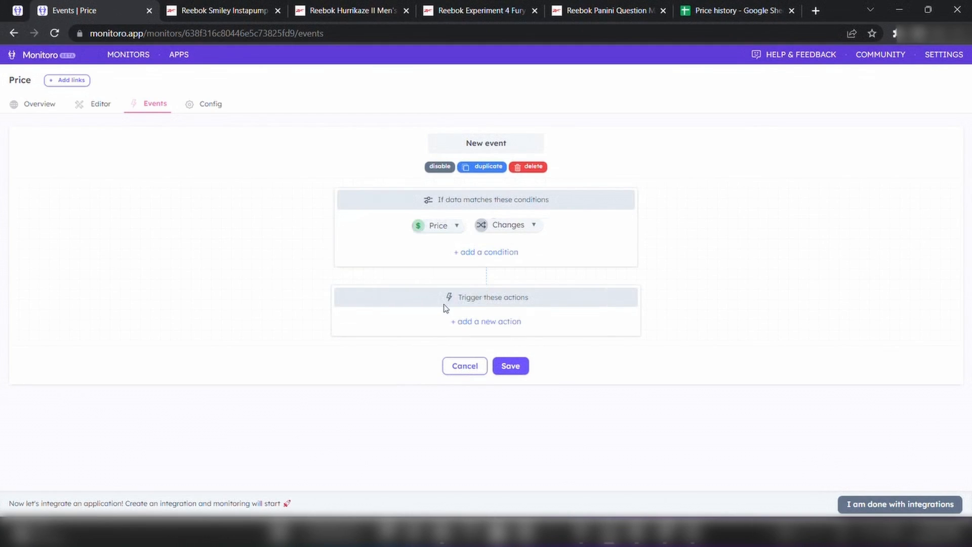
Add an "Insert a new row" action to the event using the Google Sheets account Monitoro Demo.
{"action": "left_click", "coordinate": [471, 327]}
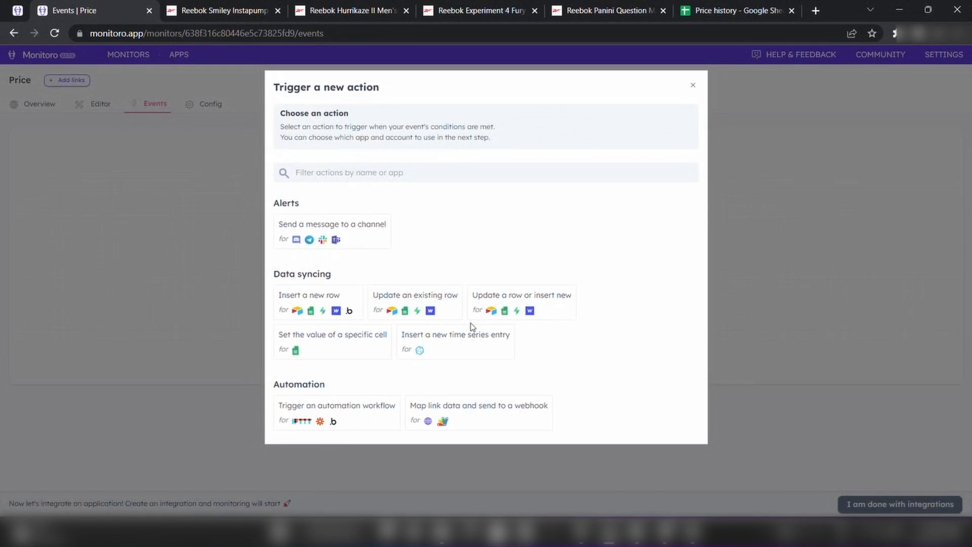
{"action": "left_click", "coordinate": [317, 294]}
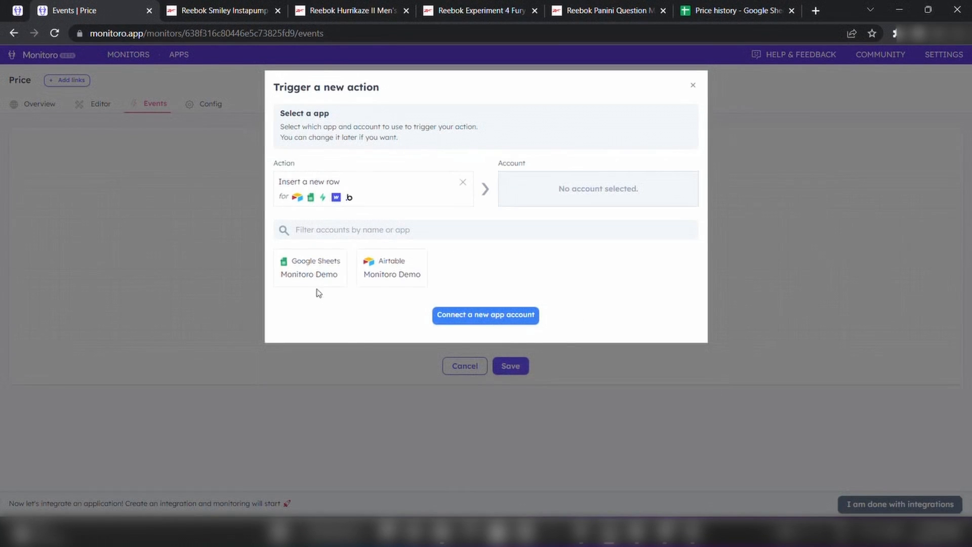
{"action": "left_click", "coordinate": [323, 286]}
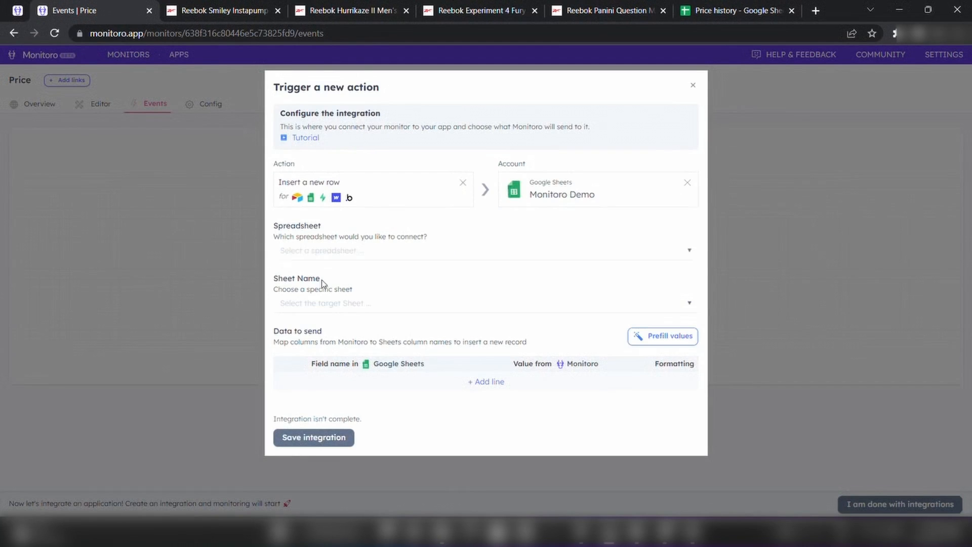
Connect the action to the Price history spreadsheet and its Sheet1 sheet.
{"action": "left_click", "coordinate": [369, 254]}
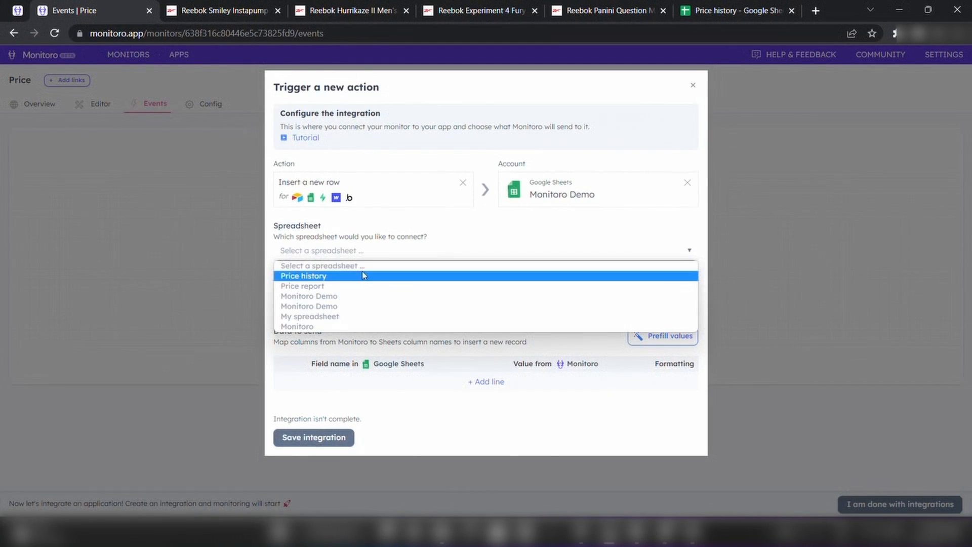
{"action": "left_click", "coordinate": [365, 275]}
{"action": "left_click", "coordinate": [350, 322]}
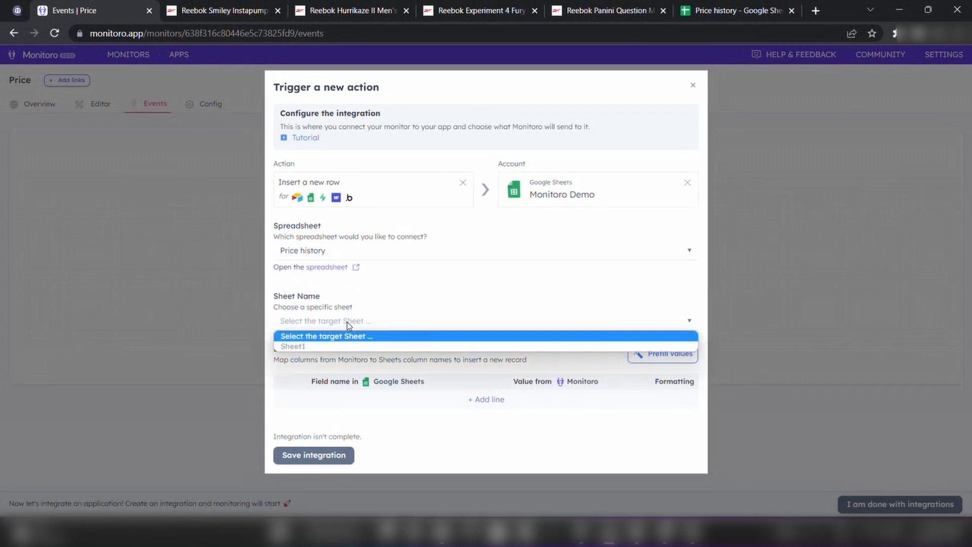
{"action": "left_click", "coordinate": [346, 346]}
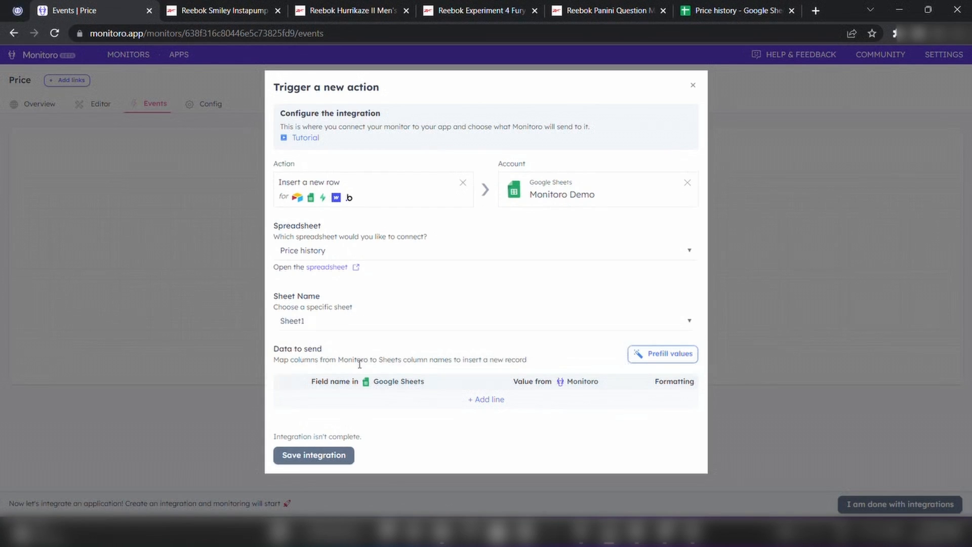
Add four data lines for the Google Sheets columns A, B, C and D.
{"action": "left_click", "coordinate": [378, 402]}
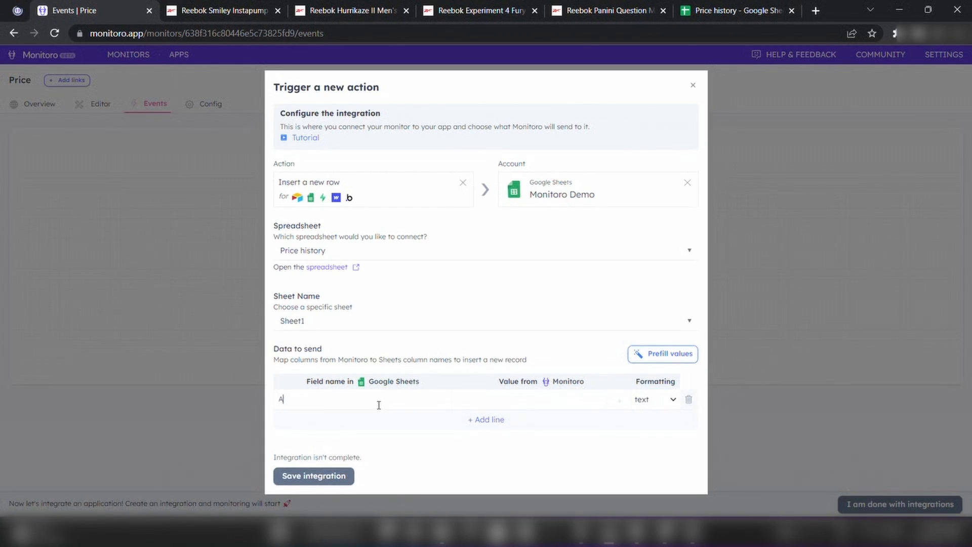
{"action": "type", "text": "A"}
{"action": "left_click", "coordinate": [489, 424]}
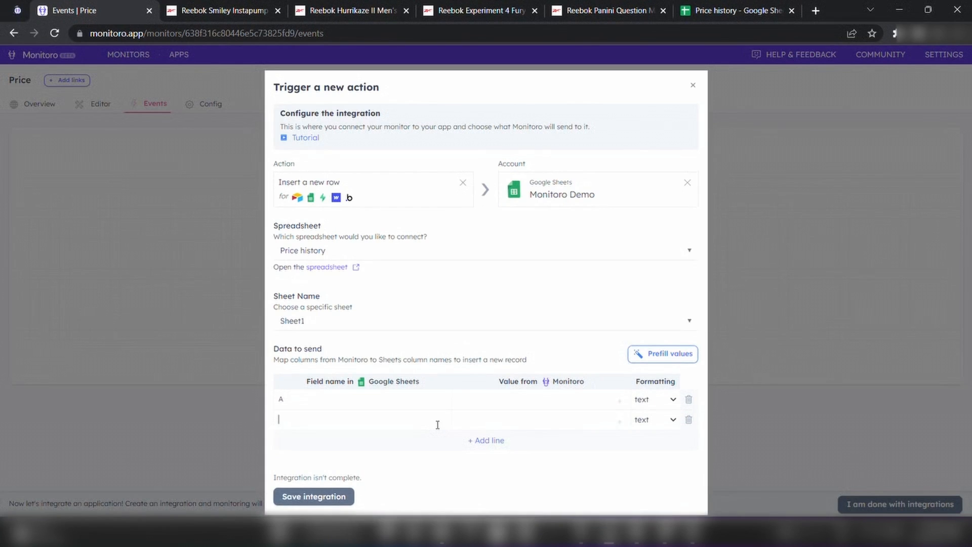
{"action": "type", "text": "B"}
{"action": "left_click", "coordinate": [428, 440]}
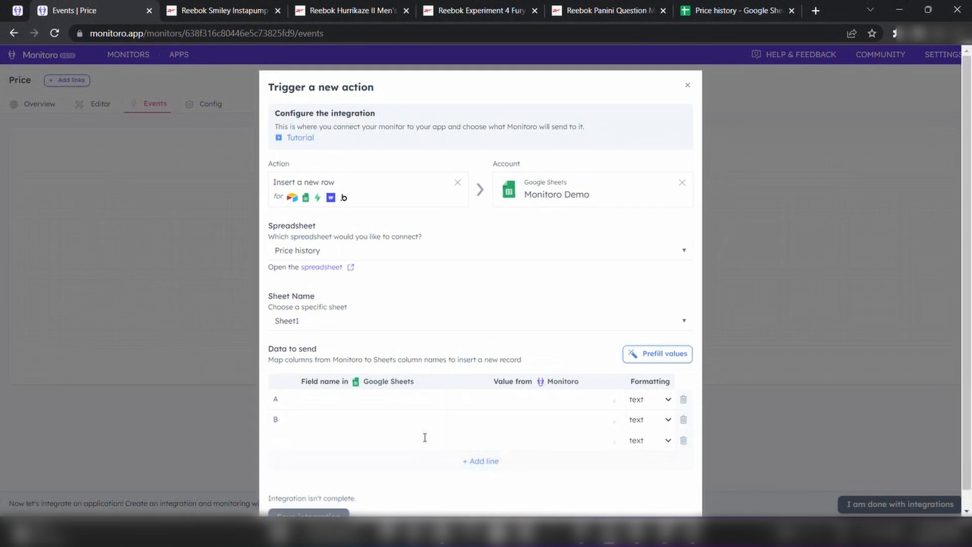
{"action": "type", "text": "C"}
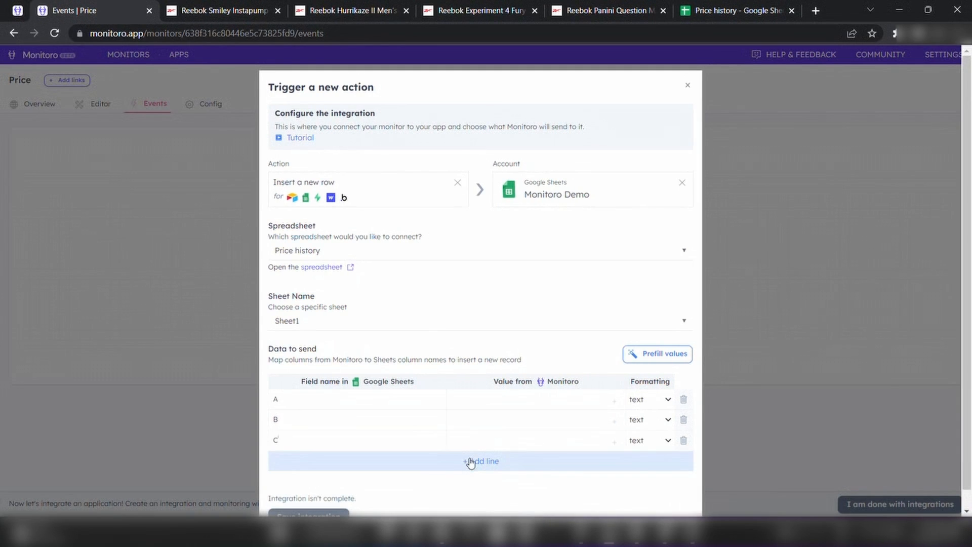
{"action": "left_click", "coordinate": [469, 461]}
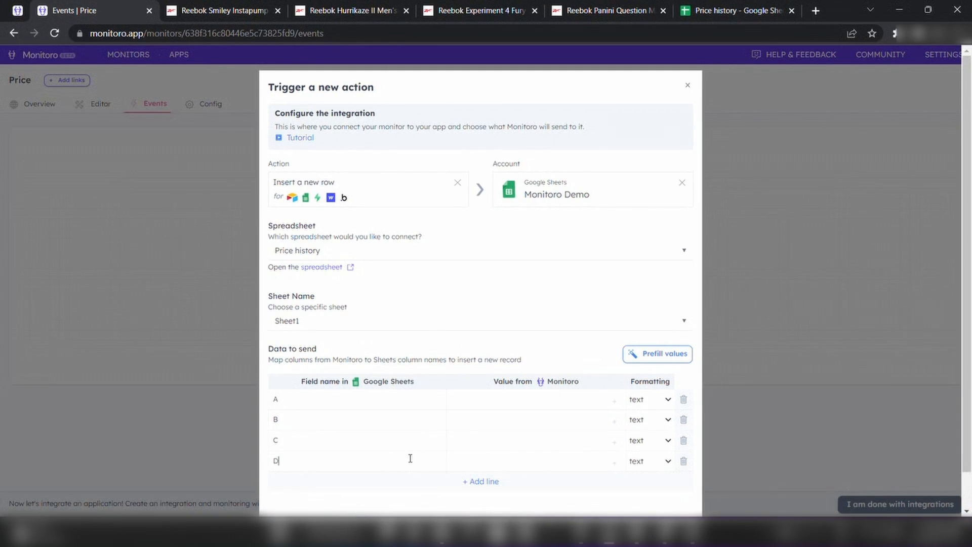
Map column A to Name, B to Price, C to Variant and D to Extraction time, and save the integration.
{"action": "left_click", "coordinate": [614, 401]}
{"action": "left_click", "coordinate": [575, 445]}
{"action": "left_click", "coordinate": [615, 421]}
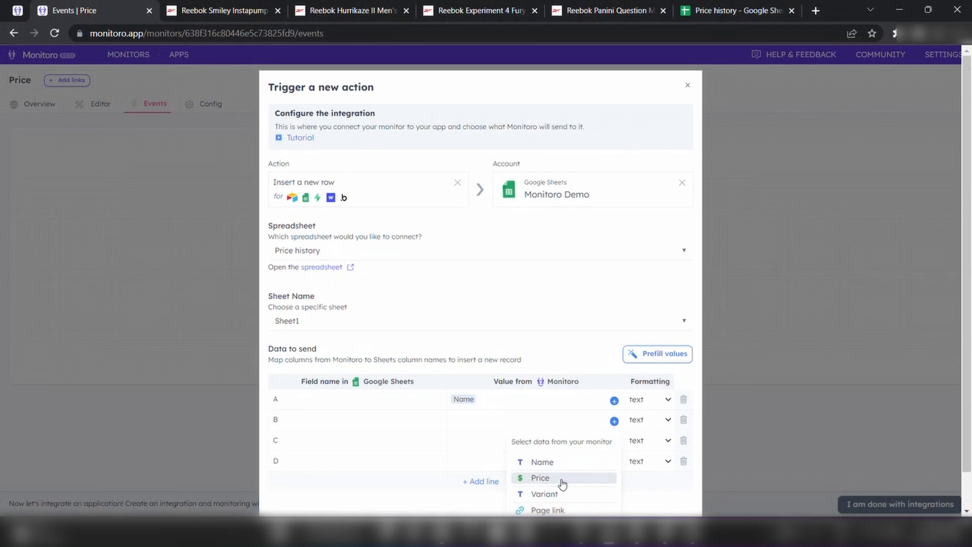
{"action": "left_click", "coordinate": [562, 477]}
{"action": "left_click", "coordinate": [614, 443]}
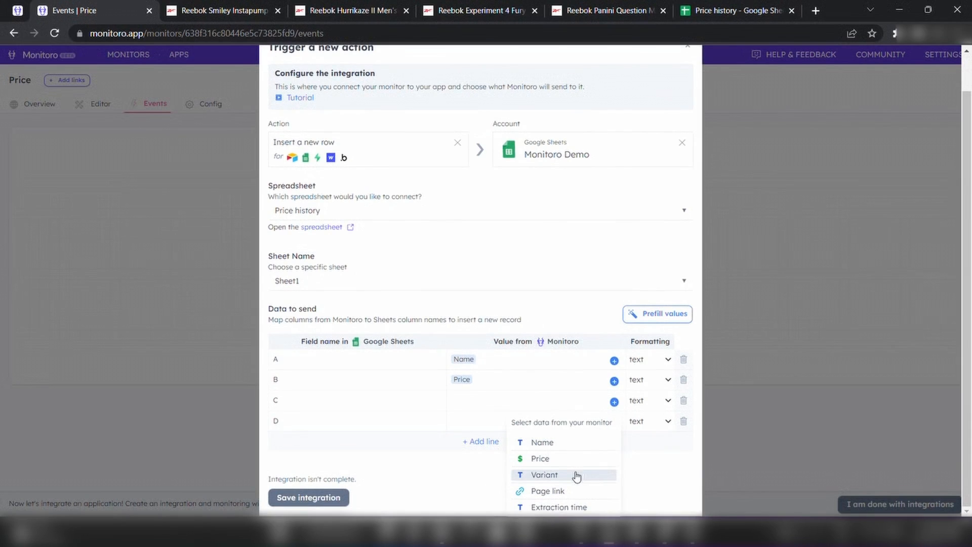
{"action": "left_click", "coordinate": [576, 476]}
{"action": "left_click", "coordinate": [614, 423]}
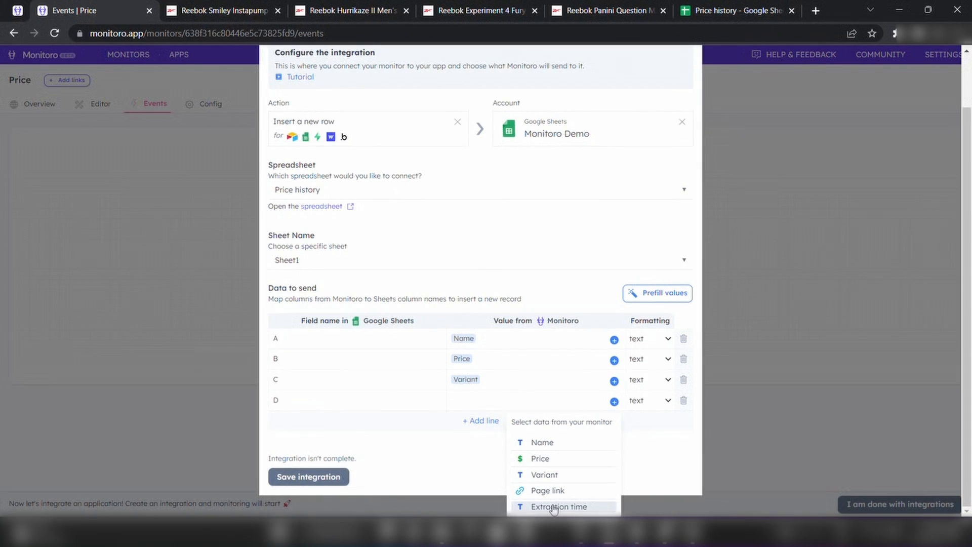
{"action": "left_click", "coordinate": [554, 508]}
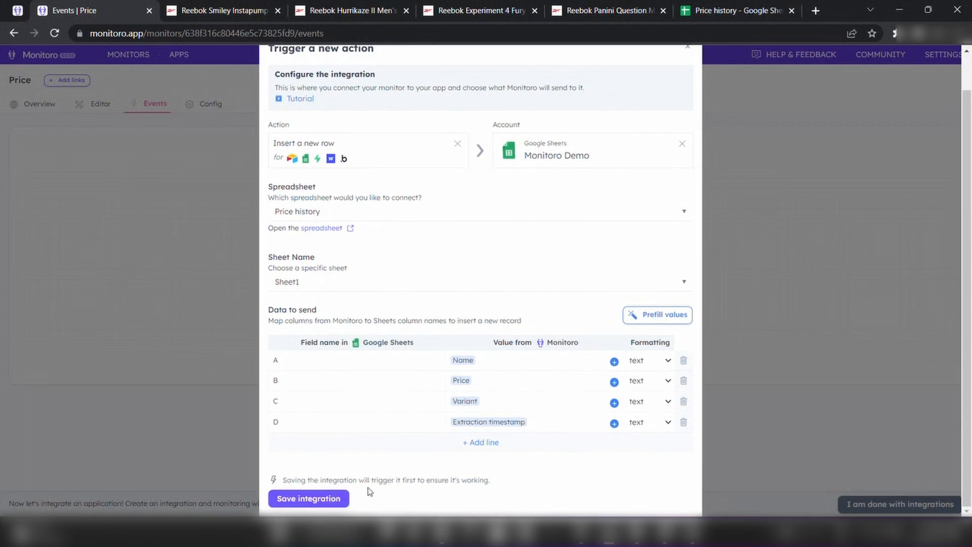
{"action": "left_click", "coordinate": [303, 500]}
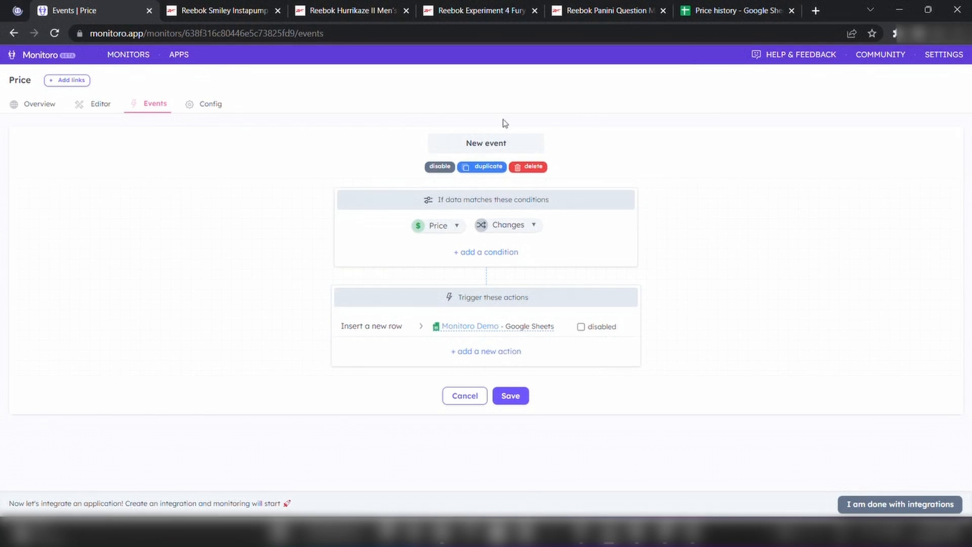
Name the event "Price History", save it and check the Price history spreadsheet for the inserted row.
{"action": "triple_click", "coordinate": [504, 143]}
{"action": "type", "text": "P"}
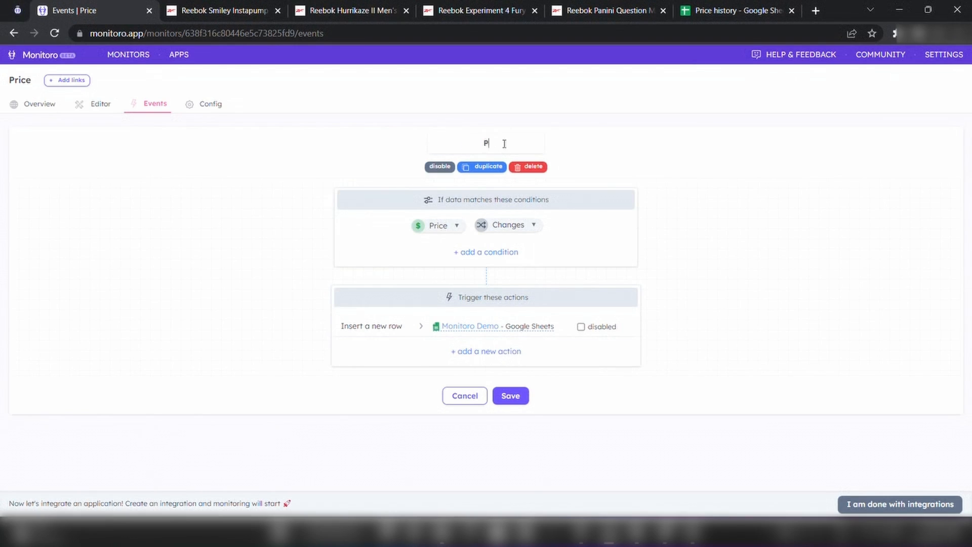
{"action": "type", "text": "rice History"}
{"action": "left_click", "coordinate": [511, 397]}
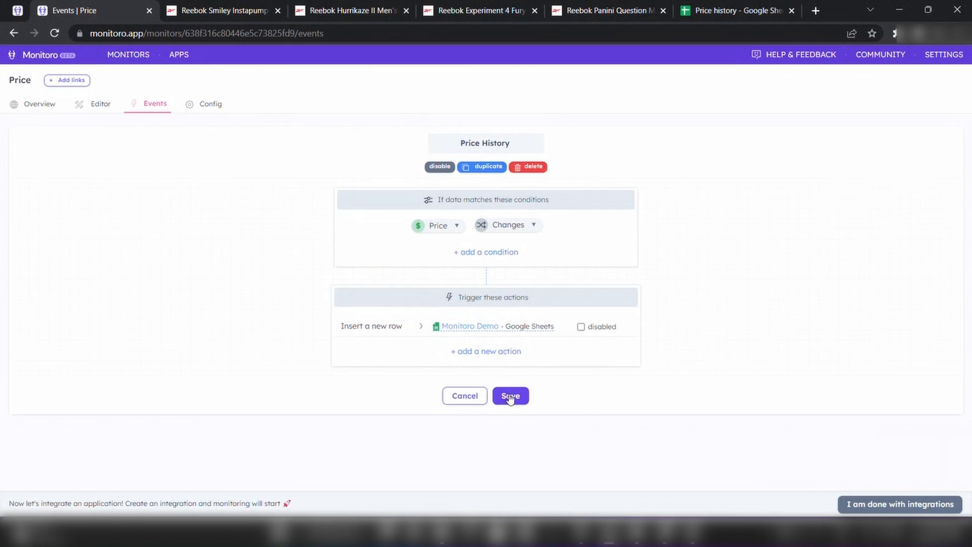
{"action": "left_click", "coordinate": [710, 11]}
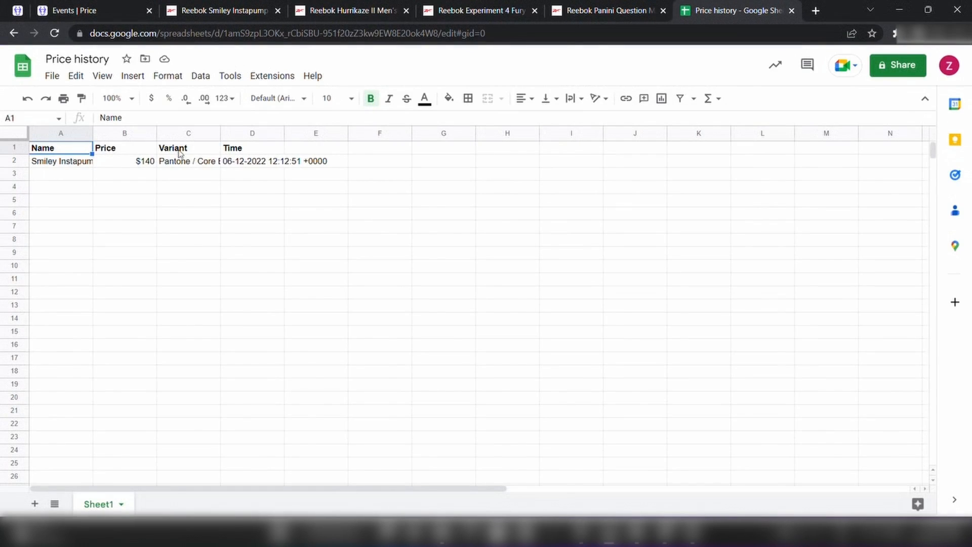
Start adding links to the Price monitor and enter the URL of the Hurrikaze II Men's Basketball Shoes page.
{"action": "left_click", "coordinate": [70, 11]}
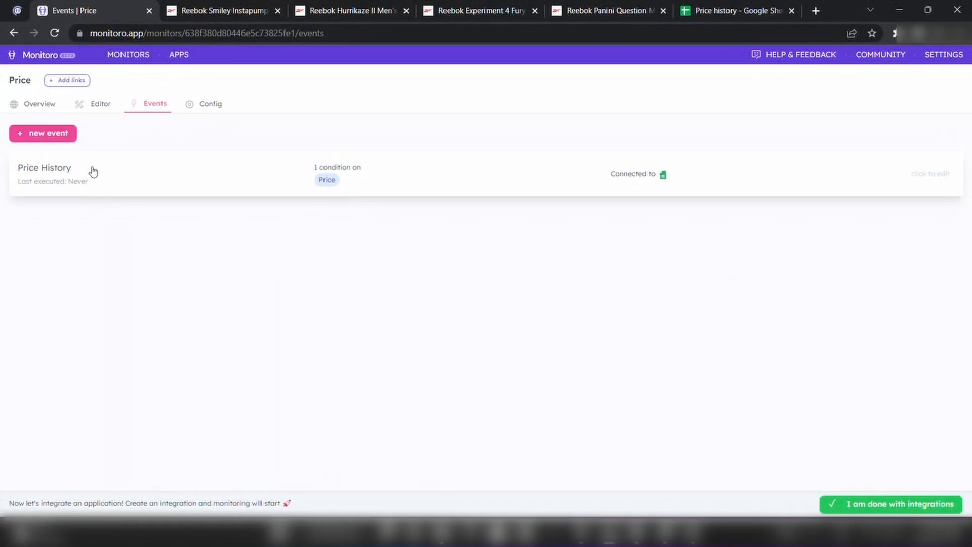
{"action": "left_click", "coordinate": [75, 80]}
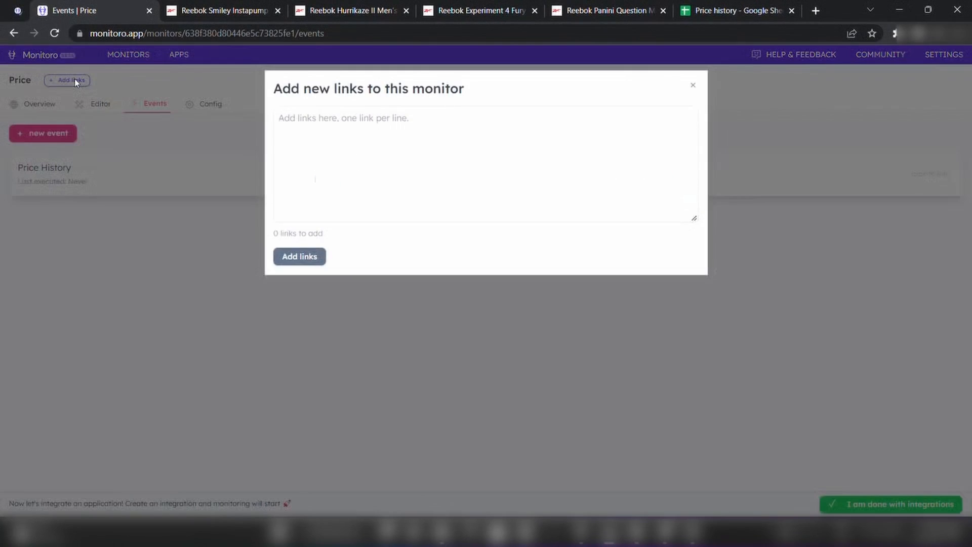
{"action": "left_click", "coordinate": [341, 11]}
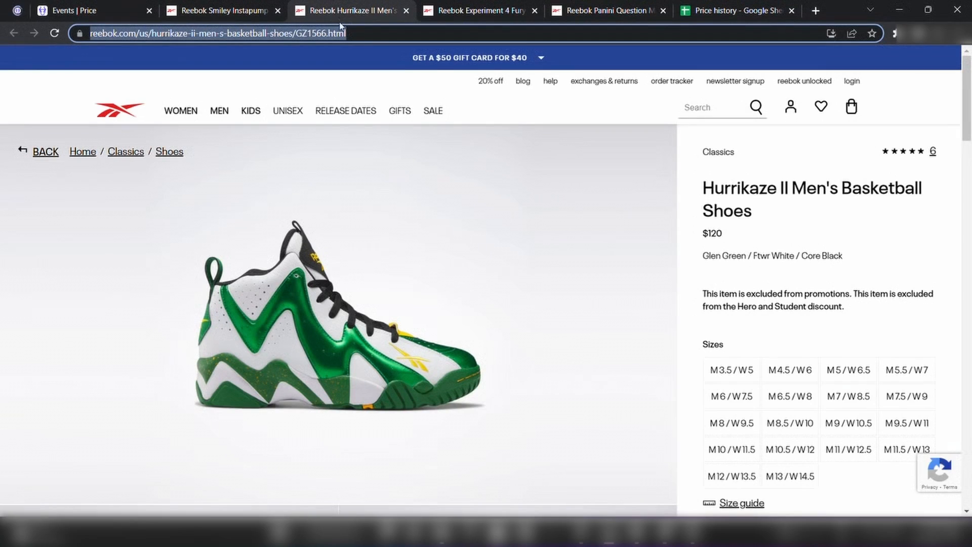
{"action": "left_click", "coordinate": [98, 10]}
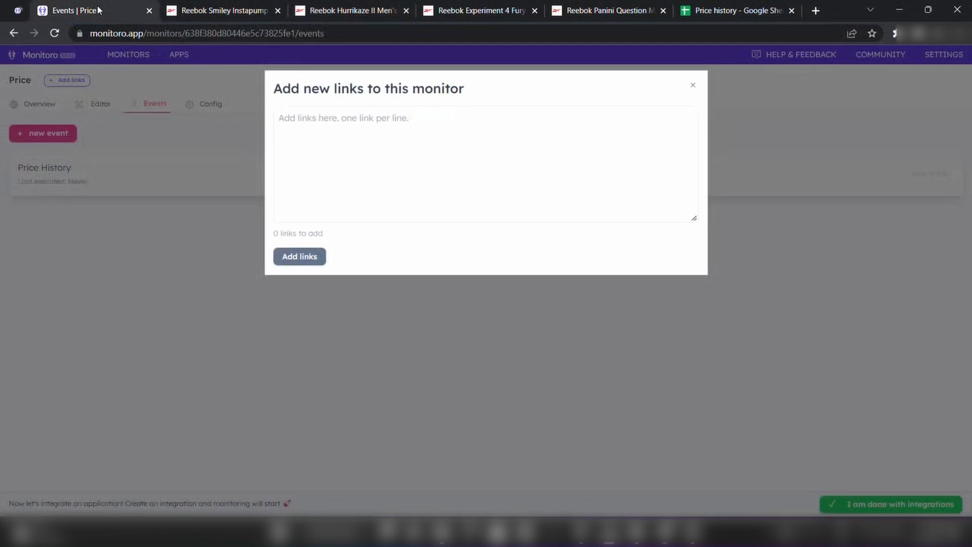
{"action": "left_click", "coordinate": [353, 132]}
{"action": "type", "text": "https://www.reebok.com/us/hurrikaze-ii-men-s-basketball-shoes/GZ1566.html"}
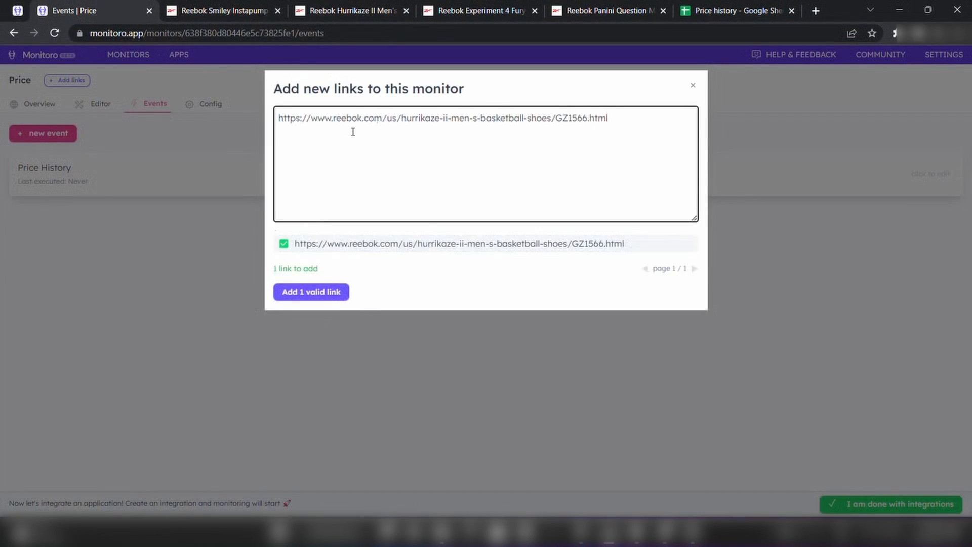
Enter the Experiment 4 Fury Trail by Pyer Moss page URL on the second line and add both links to the monitor.
{"action": "left_click", "coordinate": [476, 11]}
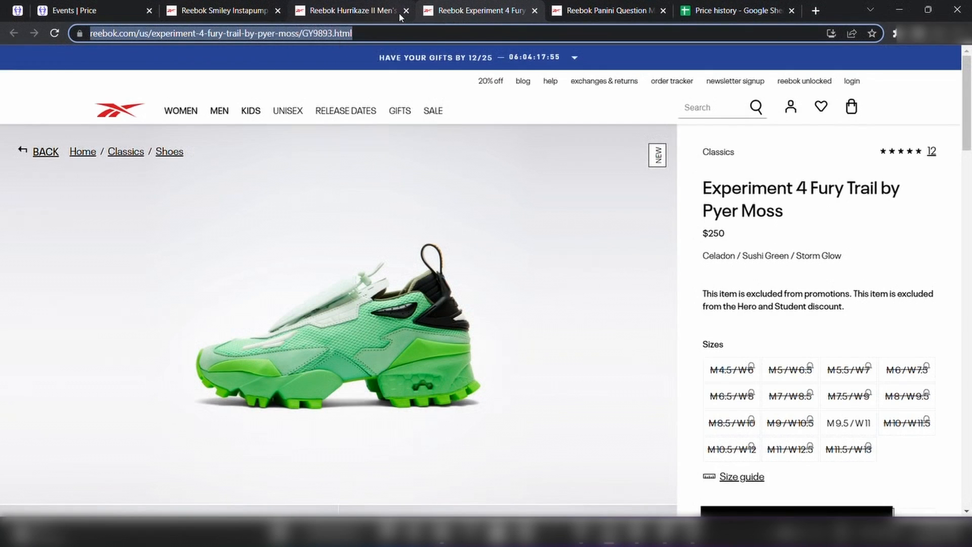
{"action": "left_click", "coordinate": [109, 19]}
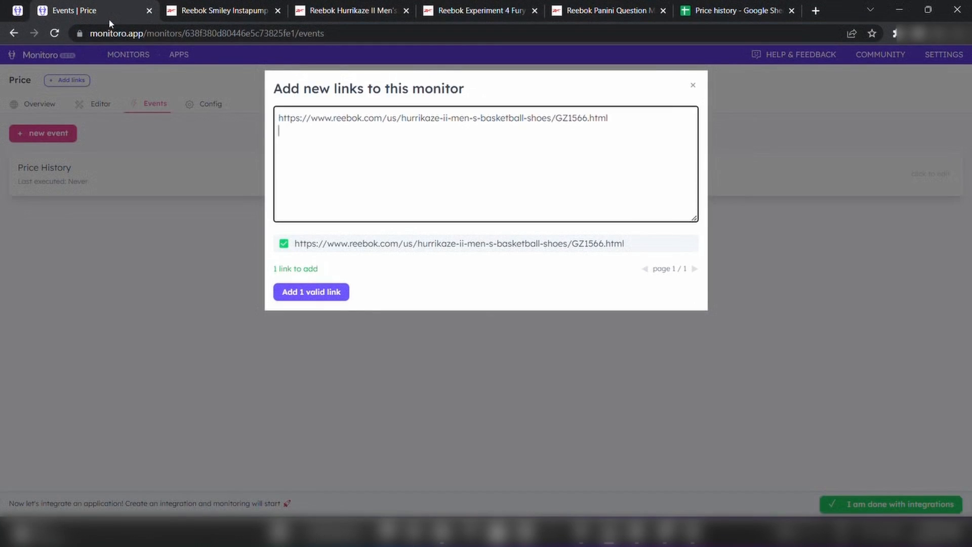
{"action": "type", "text": "https://www.reebok.com/us/experiment-4-fury-trail-by-pyer-moss/GY9893.html"}
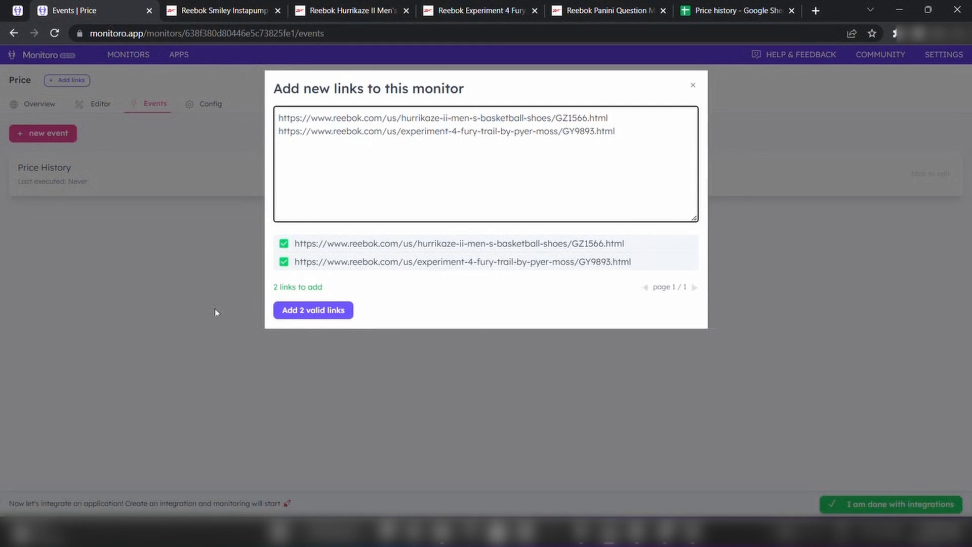
{"action": "left_click", "coordinate": [321, 313]}
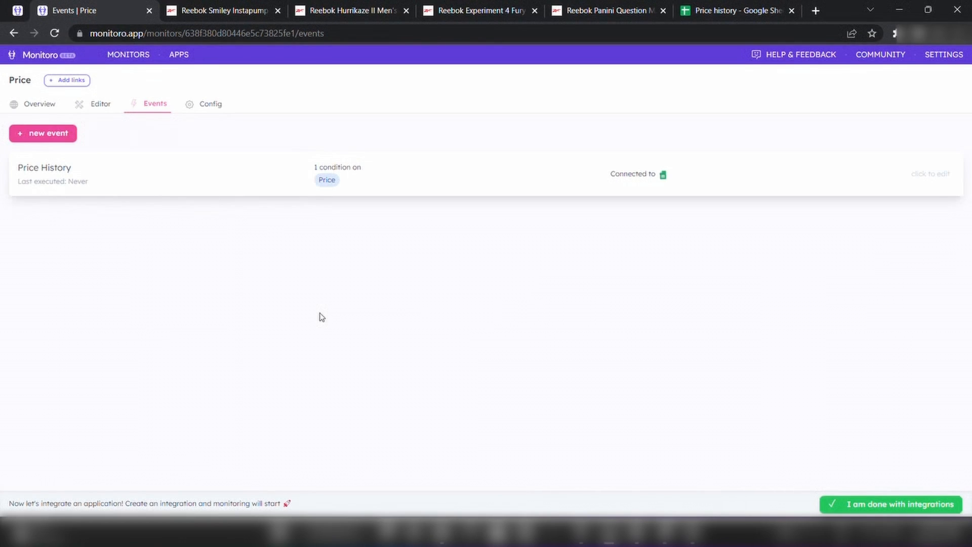
View the Monitoro runner page and check the Price history spreadsheet for rows from the added links.
{"action": "left_click", "coordinate": [75, 81]}
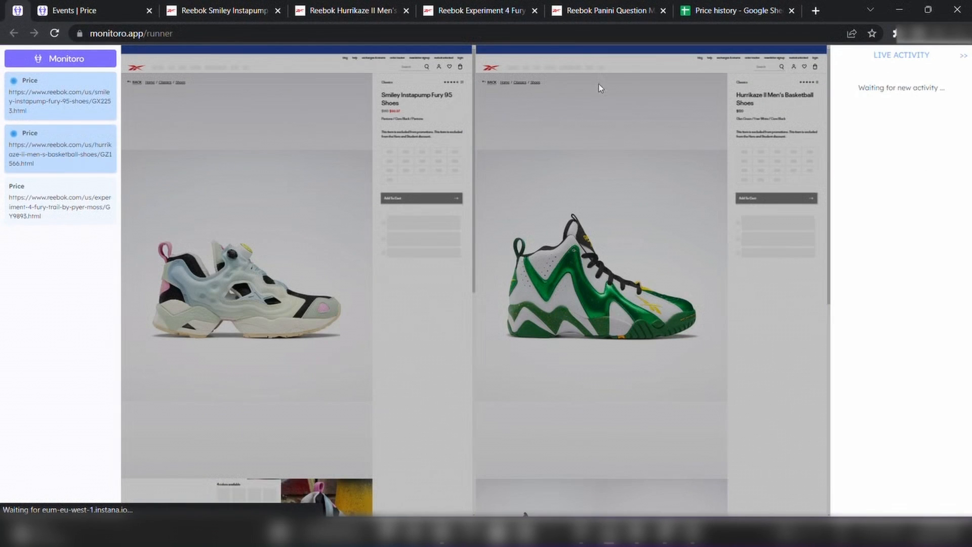
{"action": "left_click", "coordinate": [722, 14]}
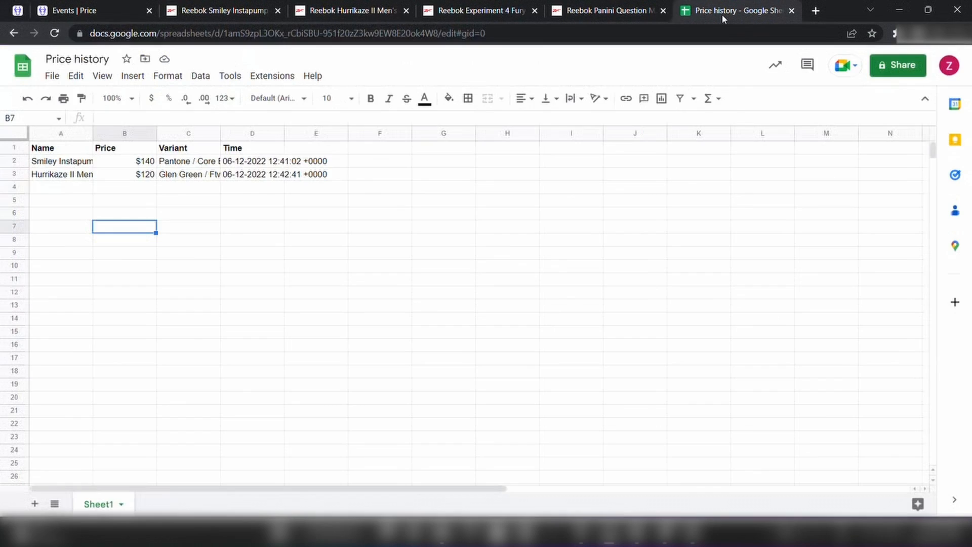